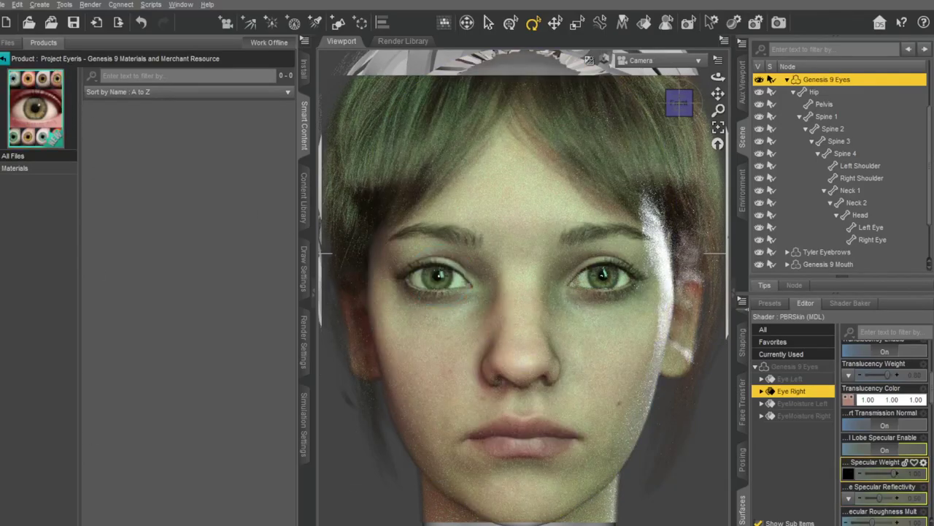
Step: Review the Project Eyeris product page in the Daz 3D Store
click(624, 519)
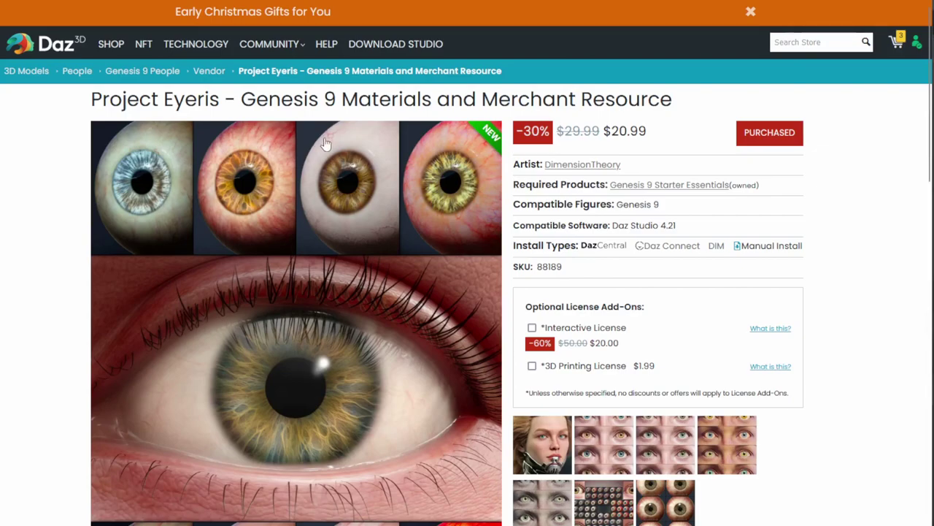
scroll(606, 196, down, 1)
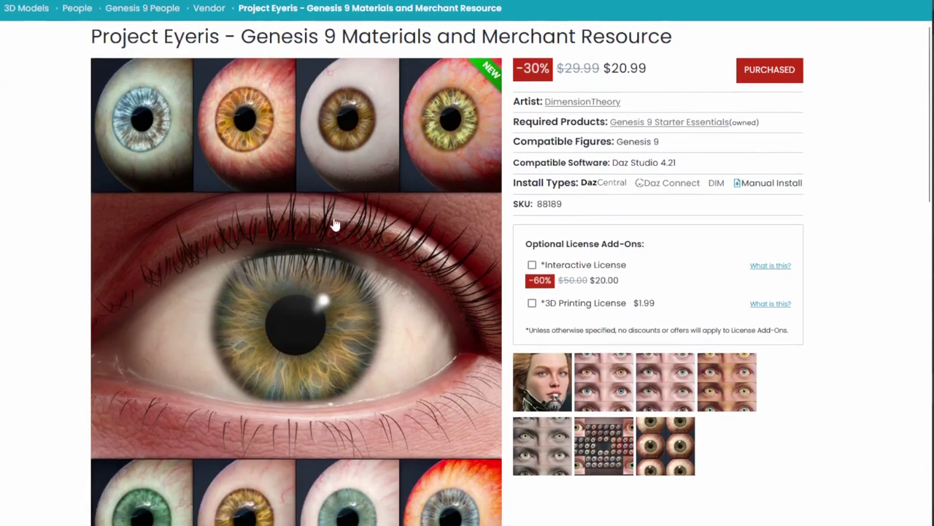
scroll(288, 214, down, 2)
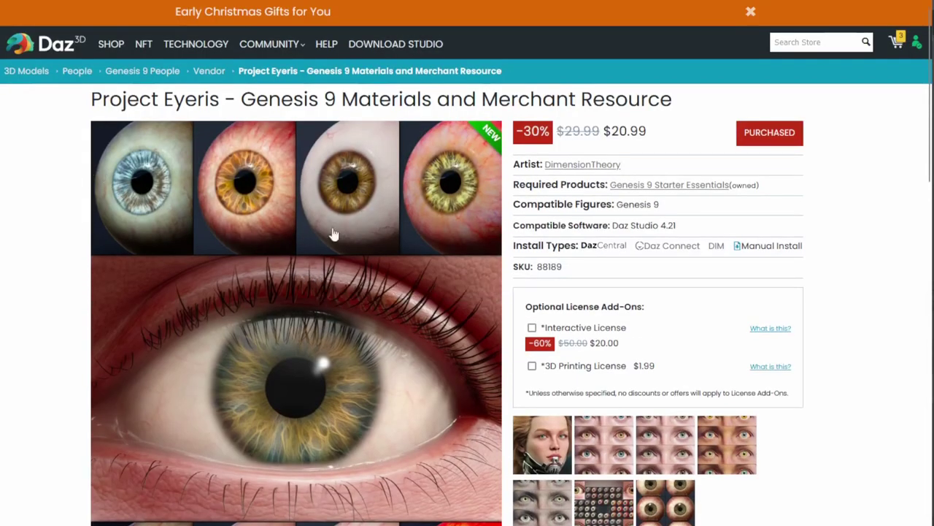
scroll(396, 300, down, 3)
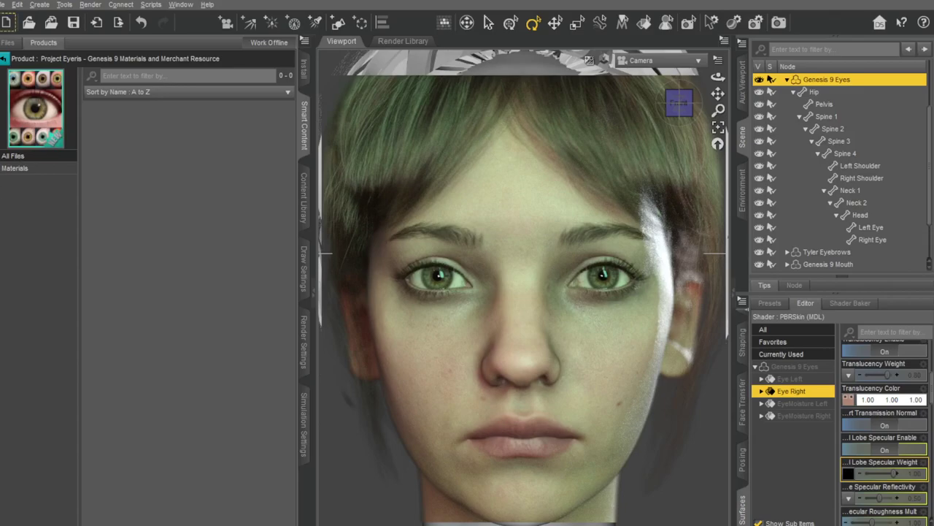
Step: List all Project Eyeris files in Daz Studio and highlight the passage about 164 texture images
click(12, 157)
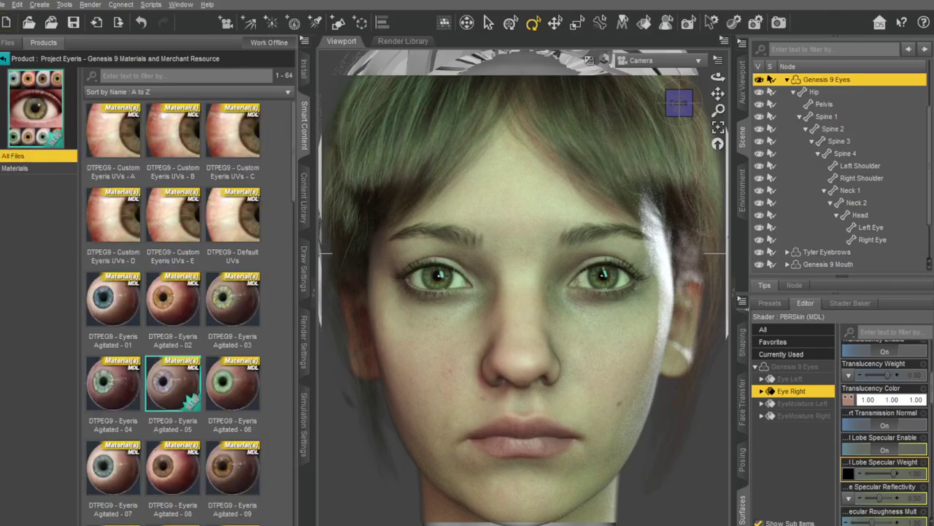
scroll(563, 292, down, 2)
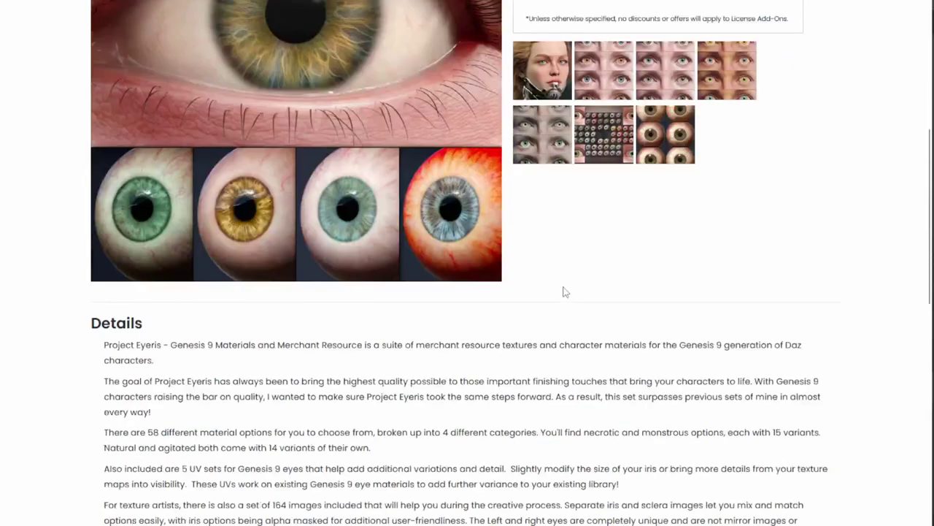
scroll(560, 292, down, 2)
scroll(511, 288, up, 2)
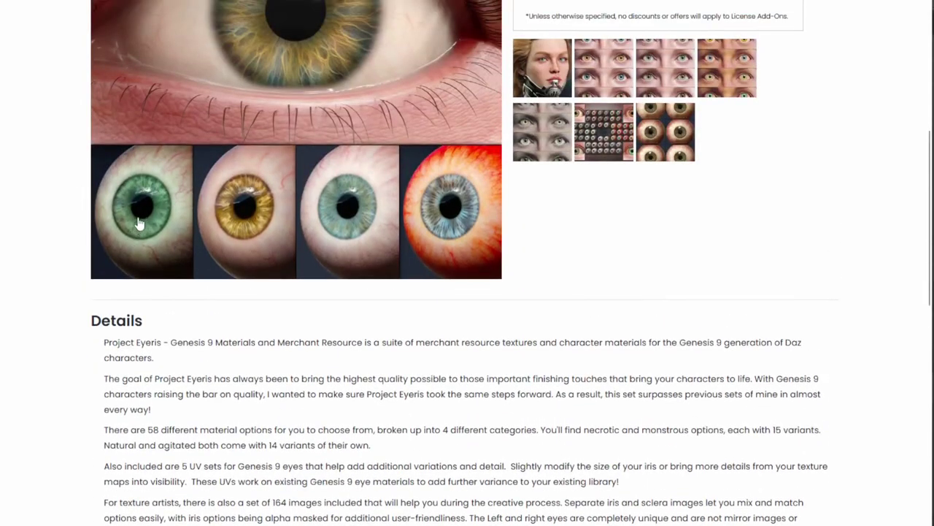
scroll(521, 224, up, 2)
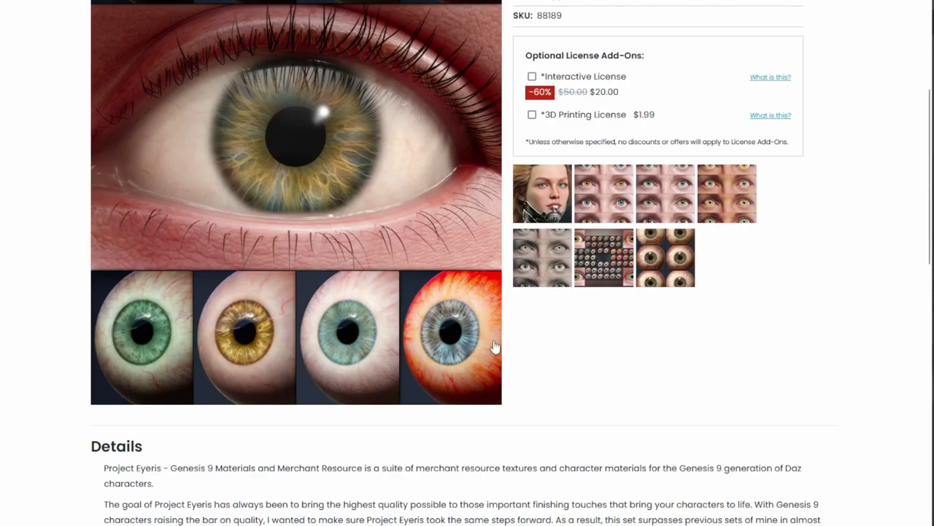
scroll(478, 360, down, 3)
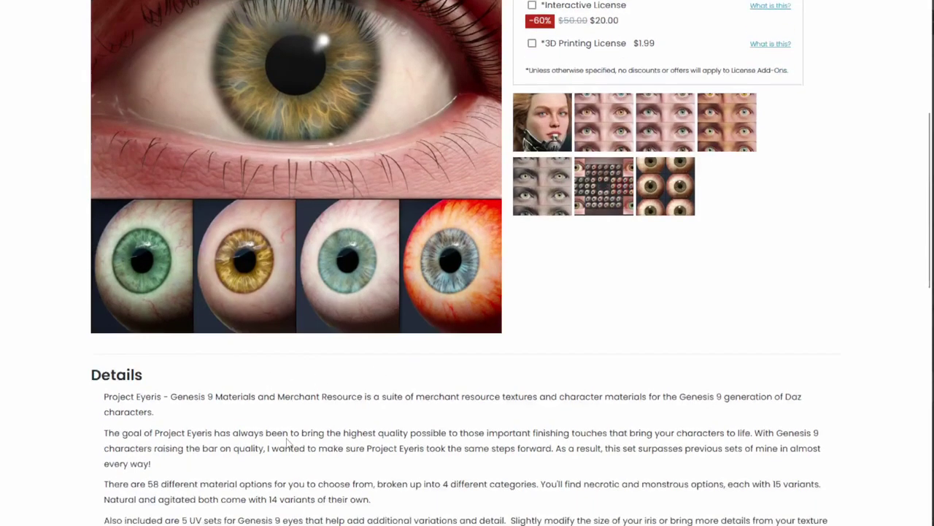
scroll(164, 328, down, 2)
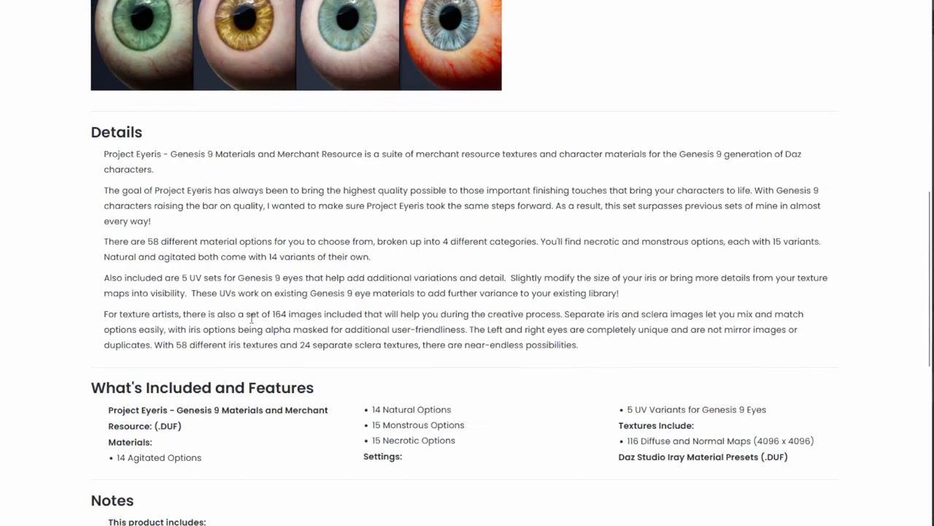
drag(238, 315, 557, 346)
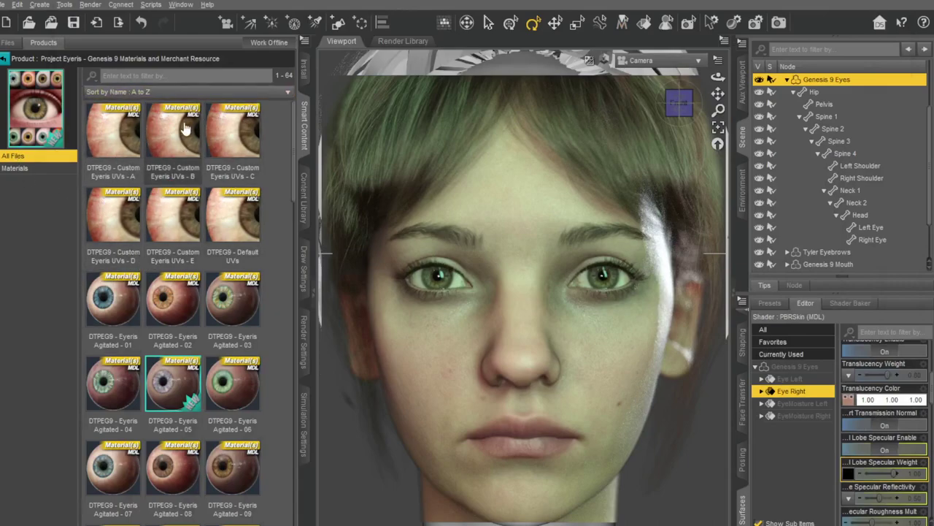
Step: Try Custom Eyeris UVs - A, then load Custom Eyeris UVs - C onto the Genesis 9 eyes
click(112, 227)
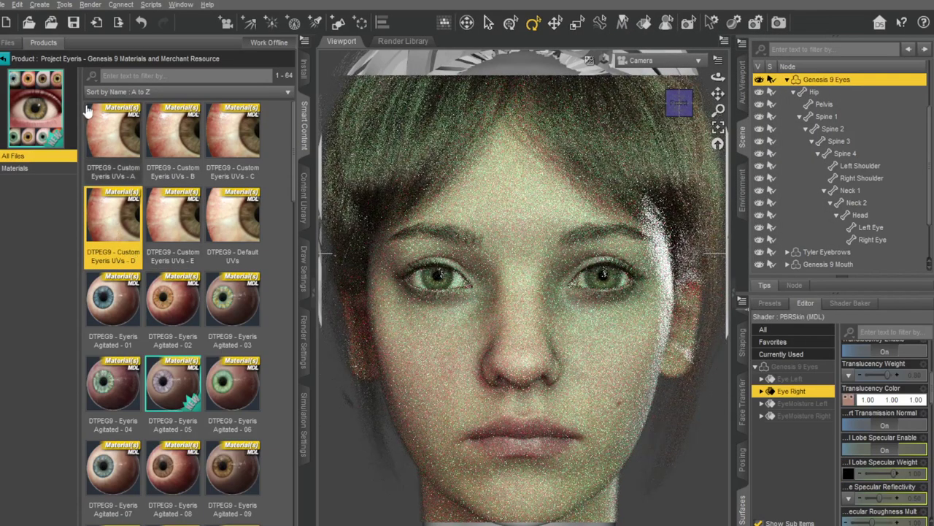
click(111, 131)
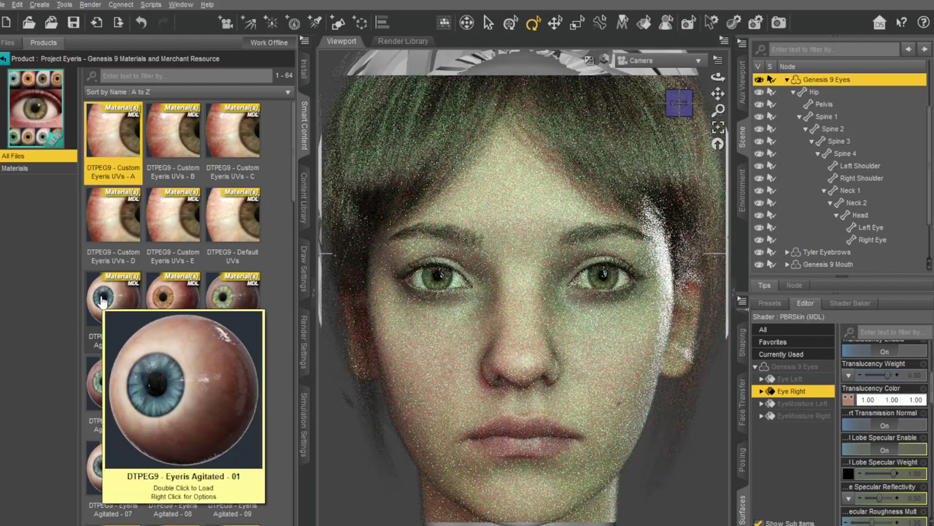
mouse_move(232, 132)
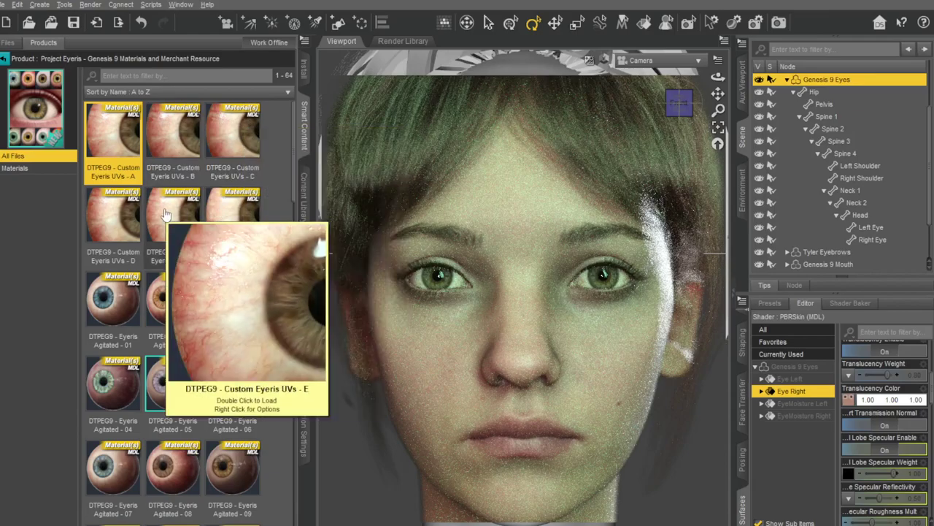
double_click(232, 133)
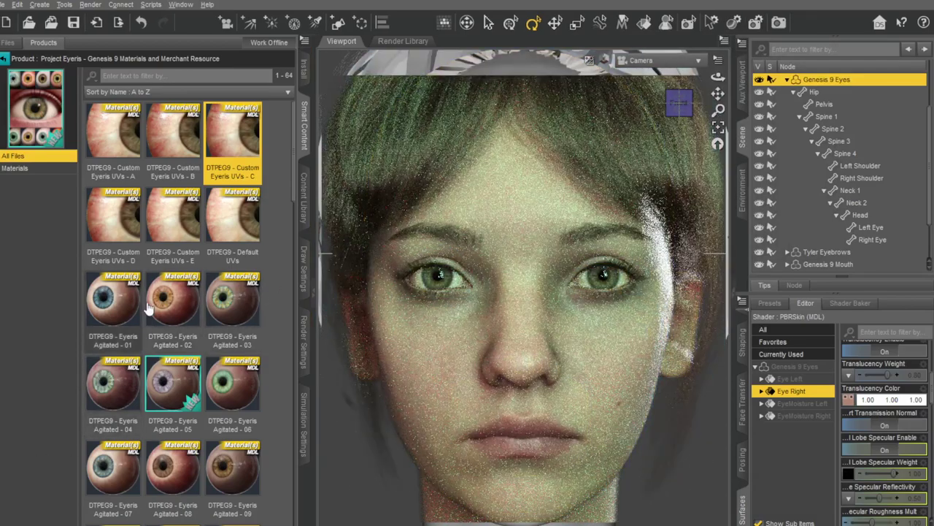
scroll(143, 321, down, 3)
scroll(144, 321, down, 1)
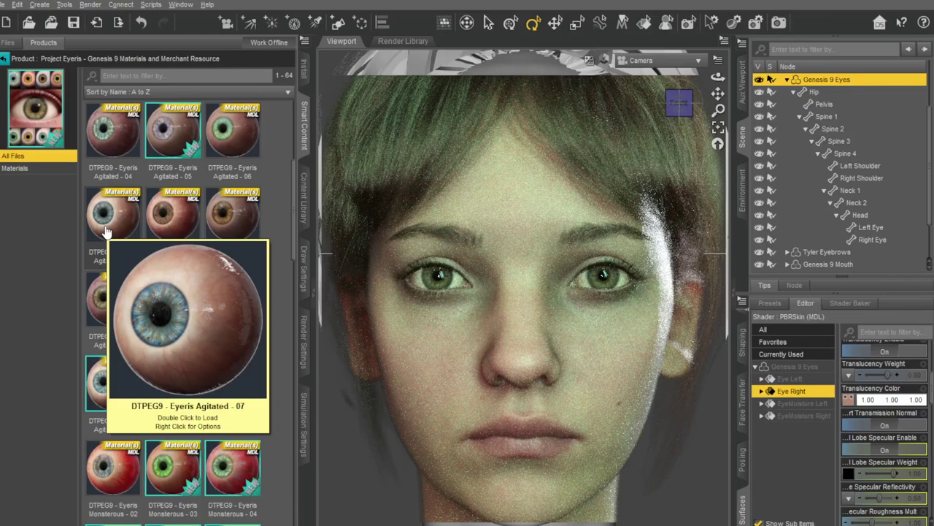
Step: Browse the Genesis 9 Starter Essentials sclera and iris materials
click(4, 58)
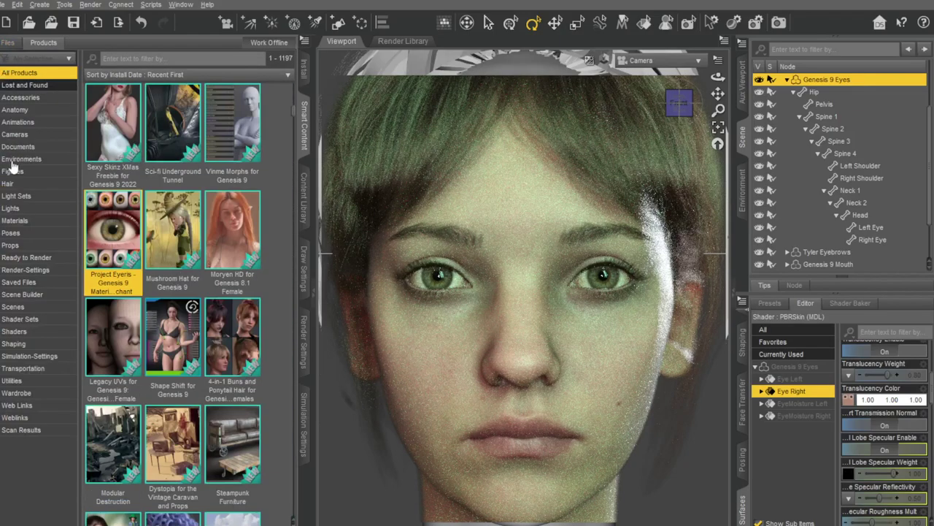
click(110, 442)
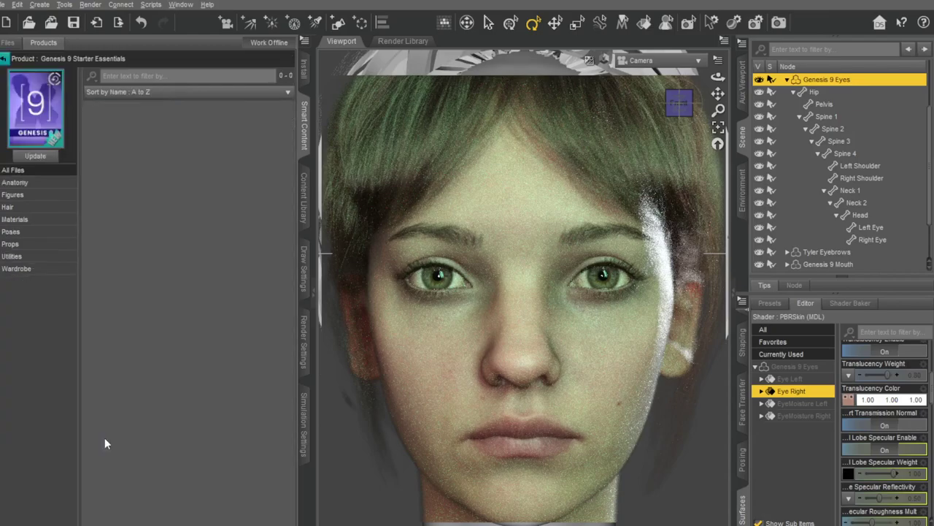
click(23, 220)
scroll(187, 335, down, 5)
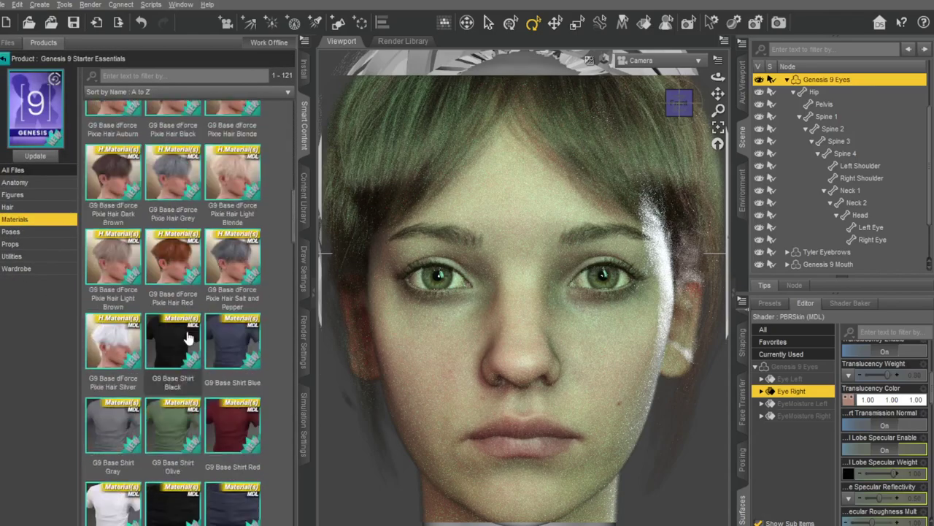
scroll(187, 336, down, 5)
scroll(188, 336, down, 5)
scroll(186, 329, down, 5)
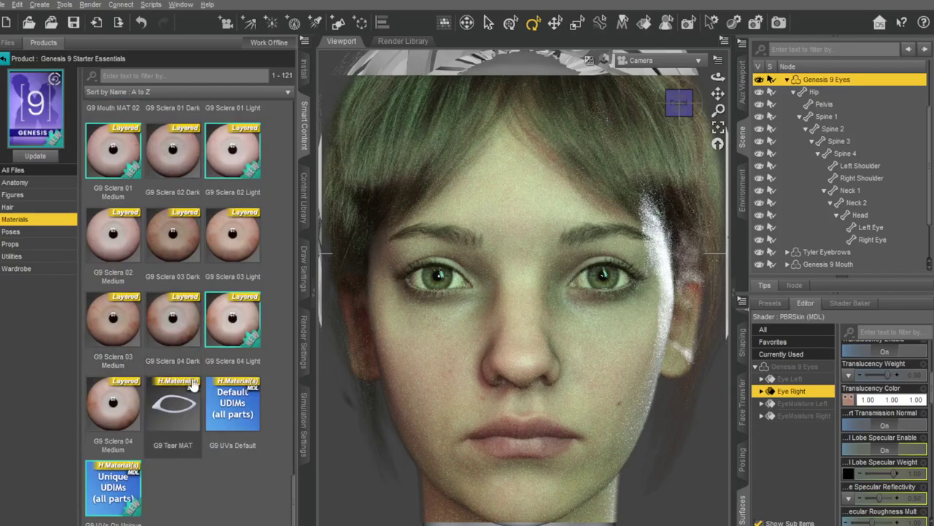
Step: Go back to the Project Eyeris product's material presets
click(4, 59)
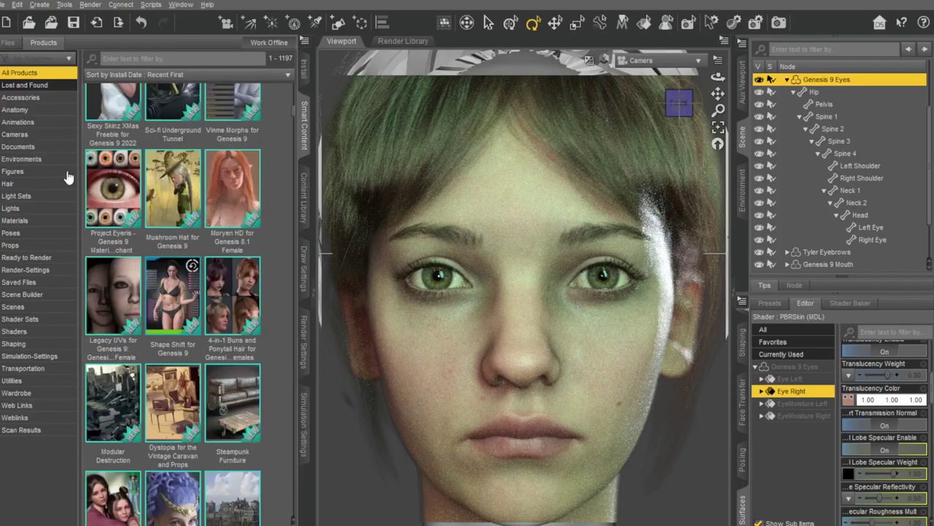
click(104, 187)
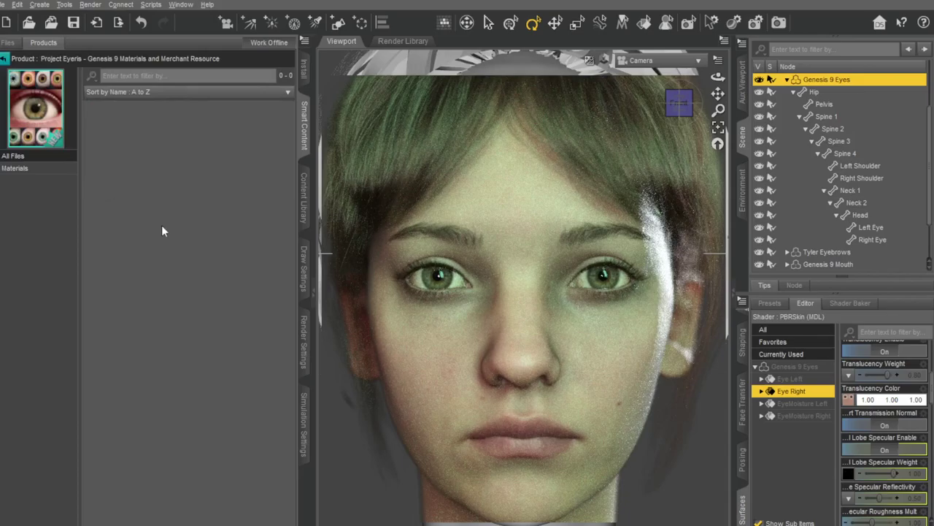
click(16, 168)
Step: Try the Eyeris Agitated - 02, 07 and 09 presets on the eyes
double_click(170, 299)
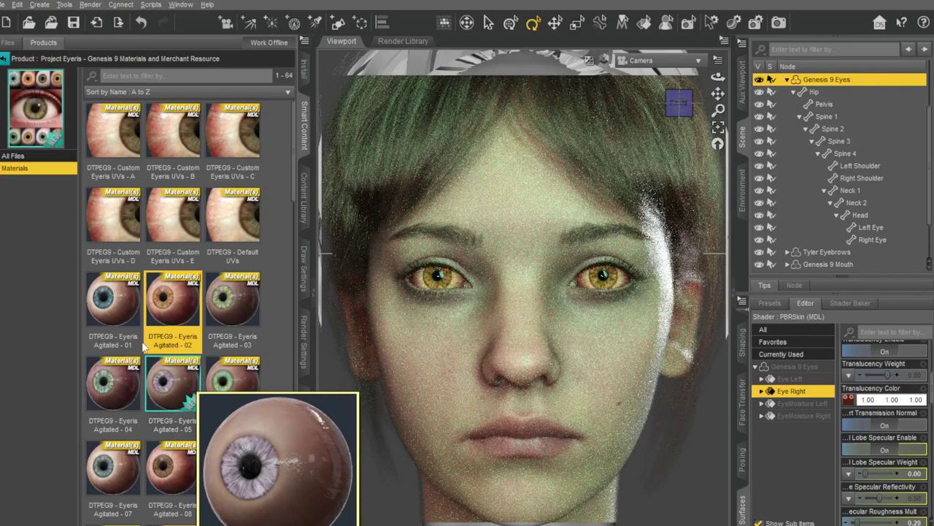
scroll(116, 292, down, 2)
scroll(109, 241, down, 1)
click(102, 213)
double_click(102, 213)
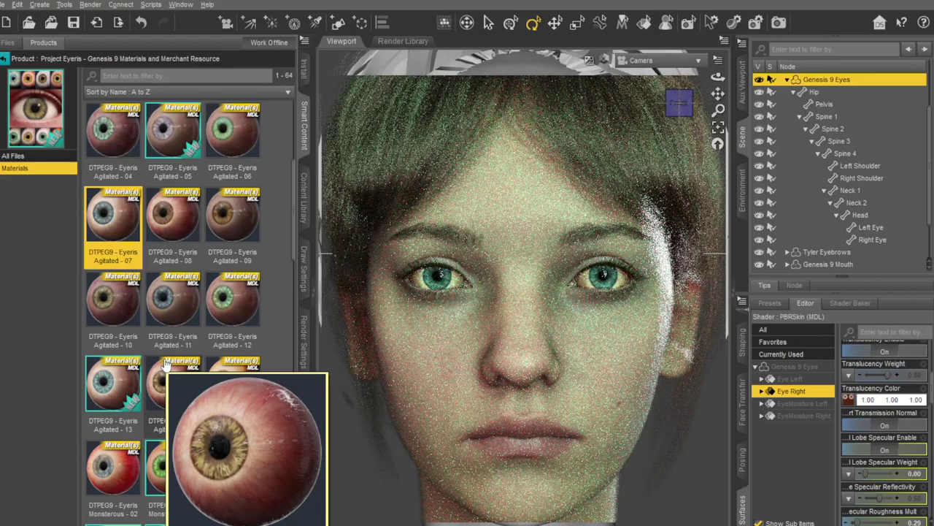
double_click(219, 226)
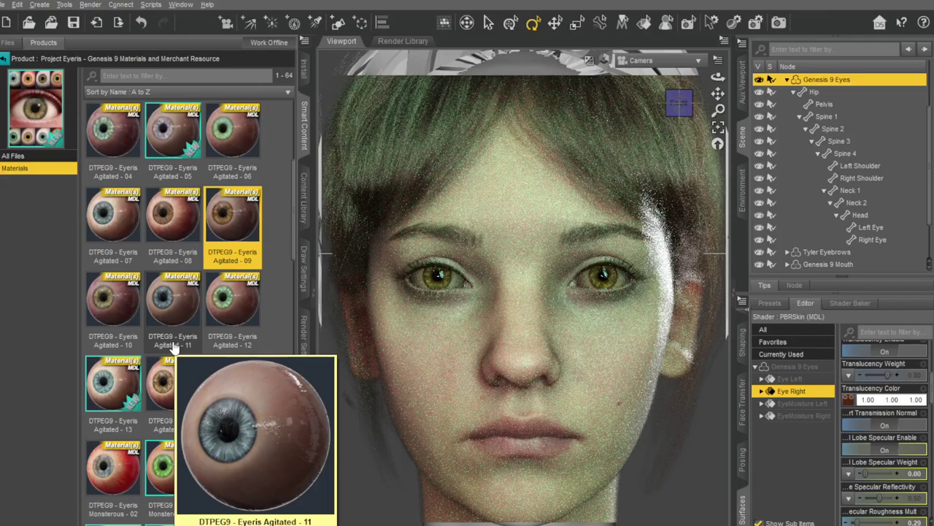
Step: Settle on Eyeris Agitated - 08 for darker amber-brown irises
scroll(165, 299, down, 3)
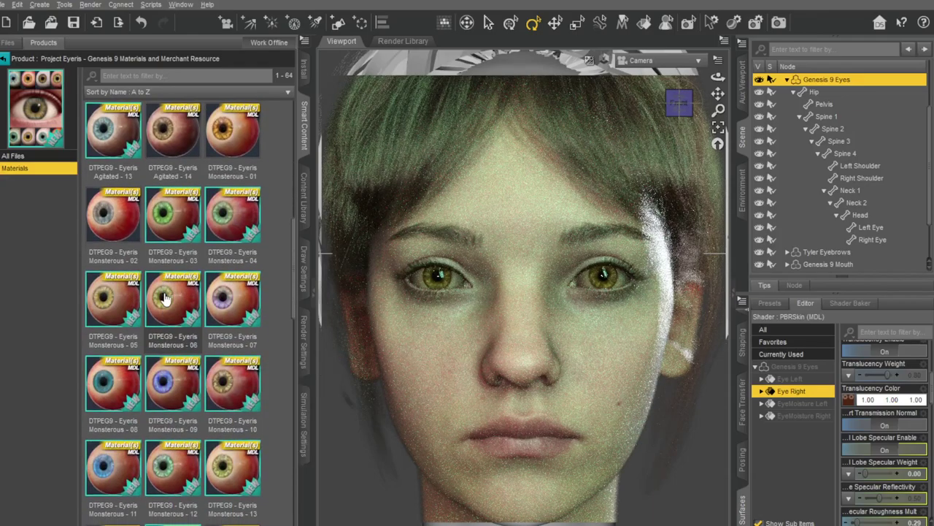
scroll(164, 300, up, 3)
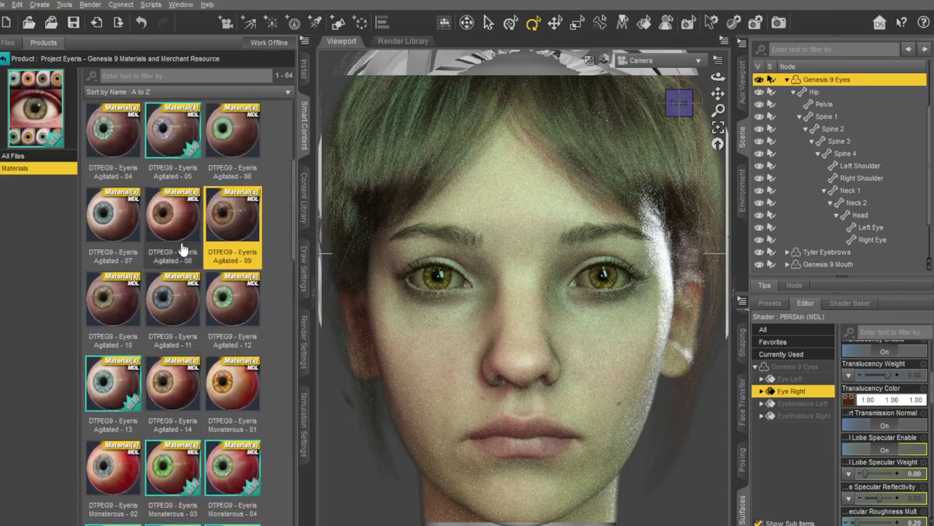
scroll(175, 263, up, 3)
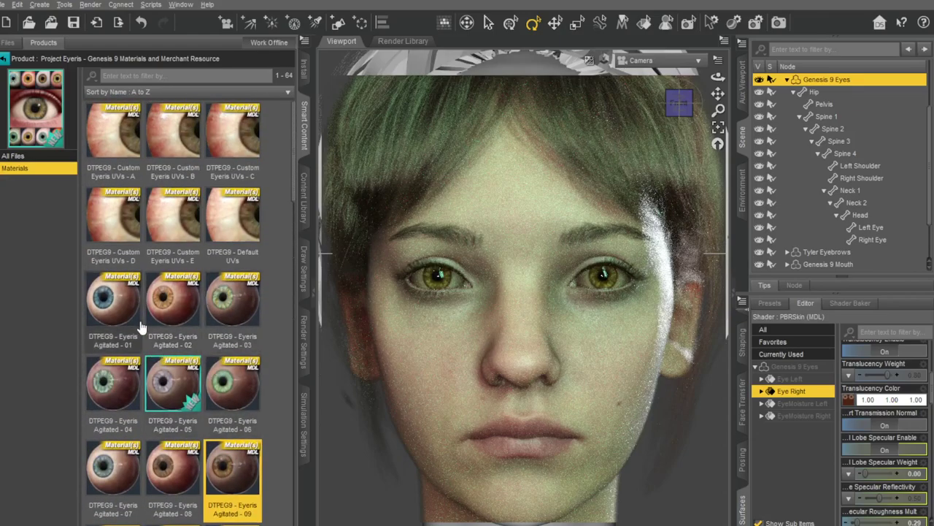
scroll(142, 327, down, 3)
click(181, 226)
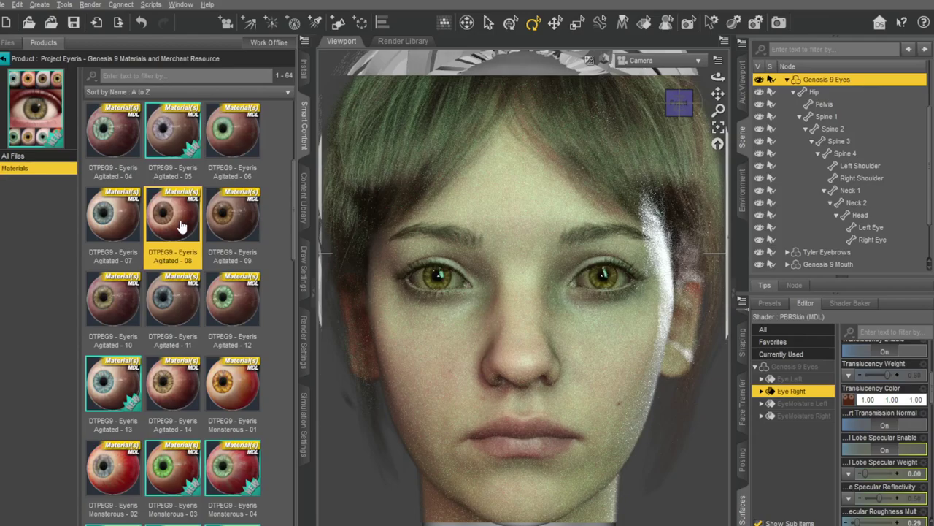
double_click(181, 227)
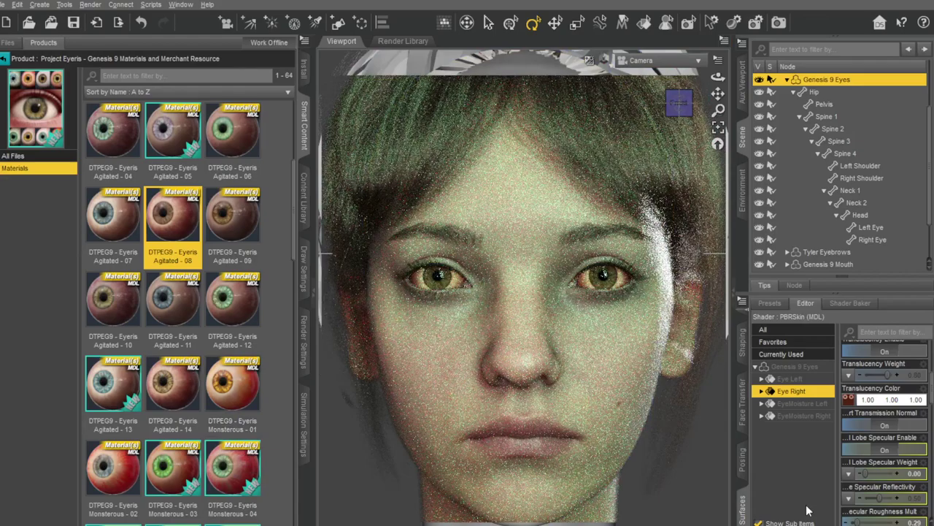
Step: Open Genesis 9 Starter Essentials from All Products and show its material presets
click(3, 59)
scroll(172, 350, down, 2)
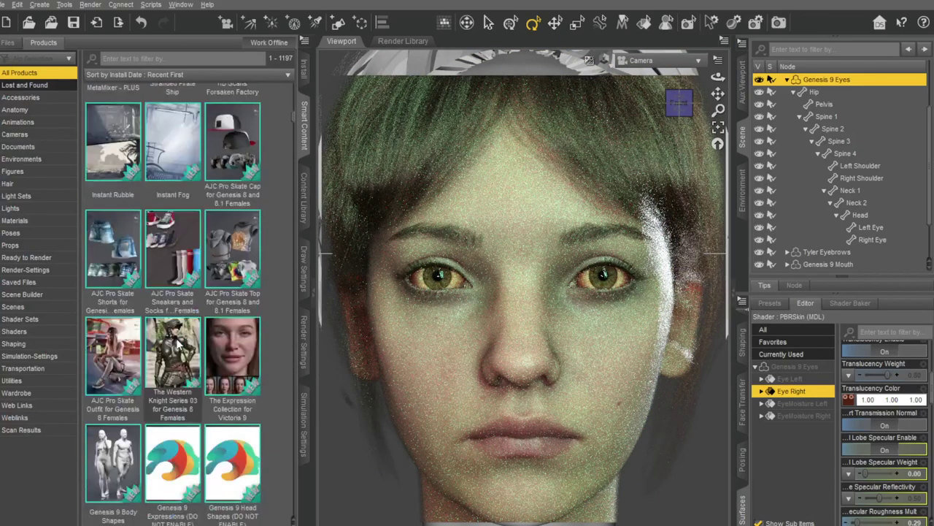
scroll(175, 346, down, 3)
scroll(160, 361, down, 3)
scroll(131, 384, down, 3)
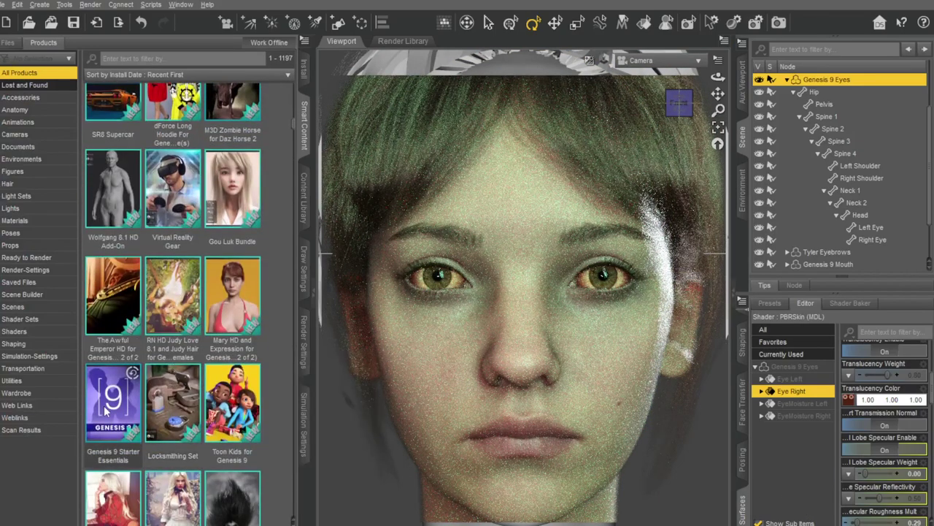
double_click(110, 402)
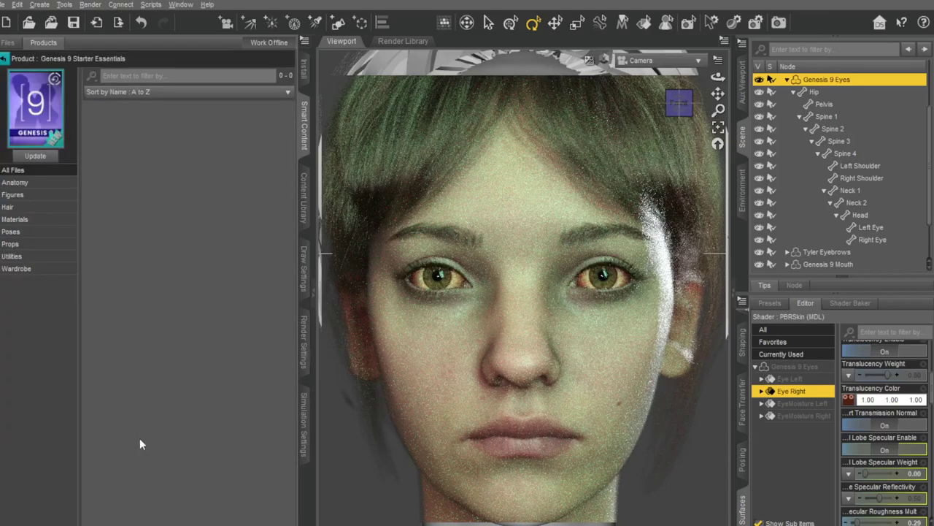
click(13, 221)
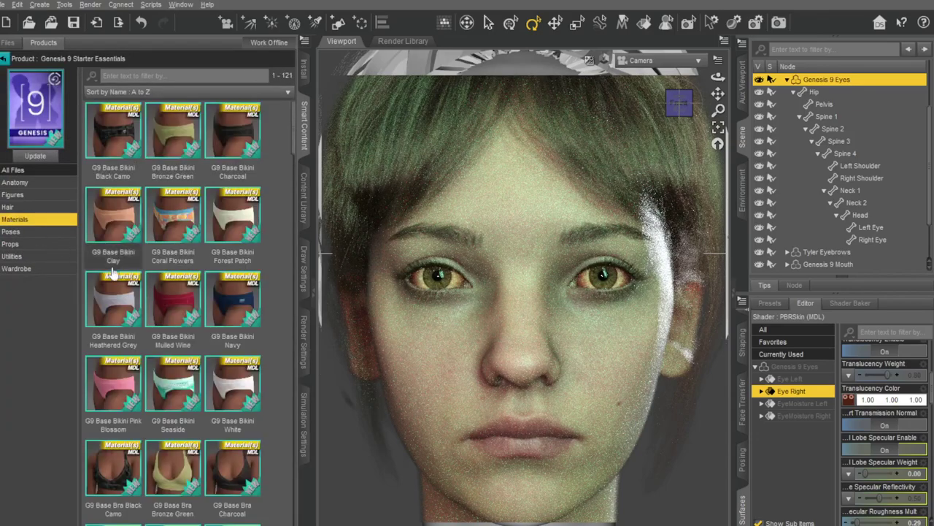
Step: Scroll to the G9 Iris presets, pick 03 Sage, and apply G9 Iris 08 Lichen
scroll(169, 313, down, 5)
scroll(169, 312, down, 5)
scroll(169, 312, down, 5)
scroll(168, 312, down, 5)
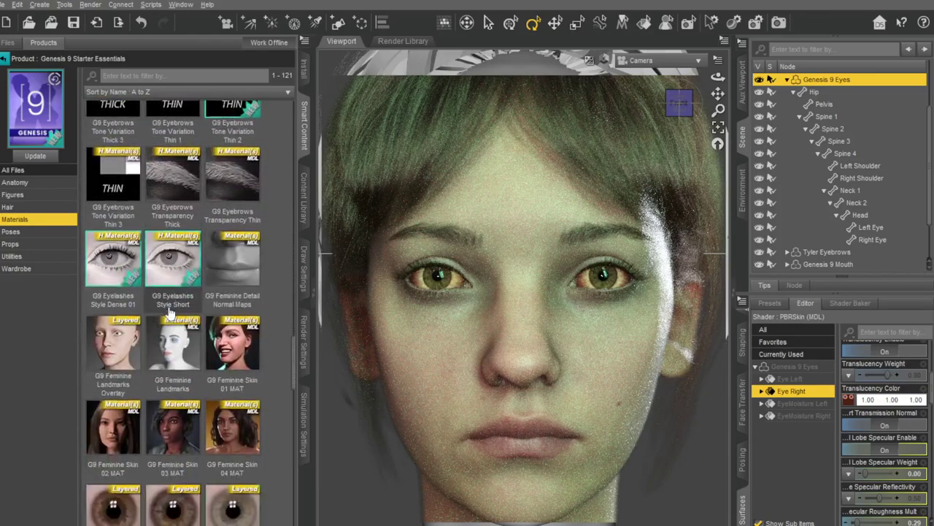
scroll(168, 313, down, 5)
scroll(204, 276, down, 3)
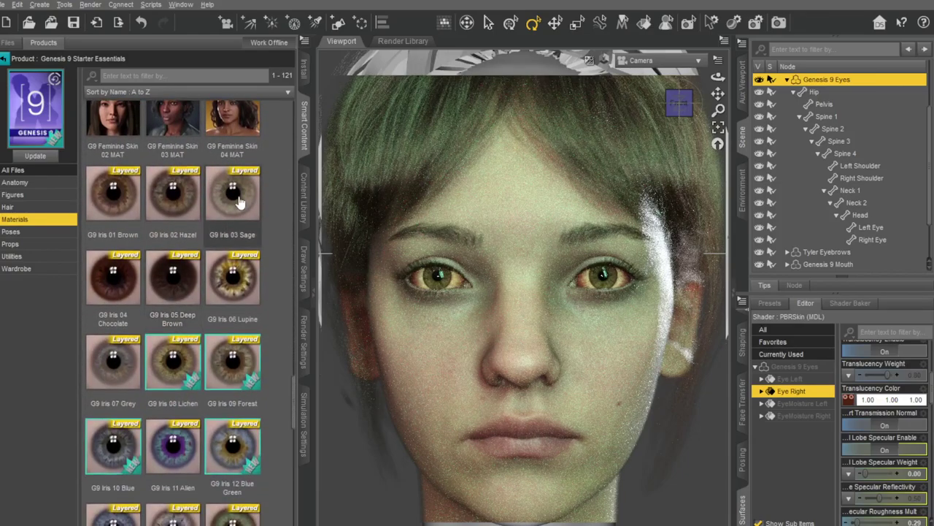
mouse_move(847, 399)
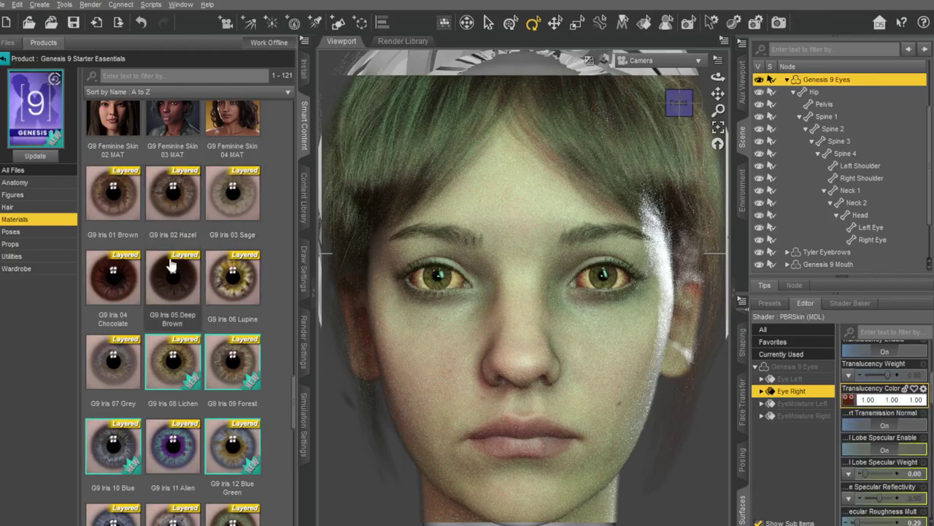
click(231, 196)
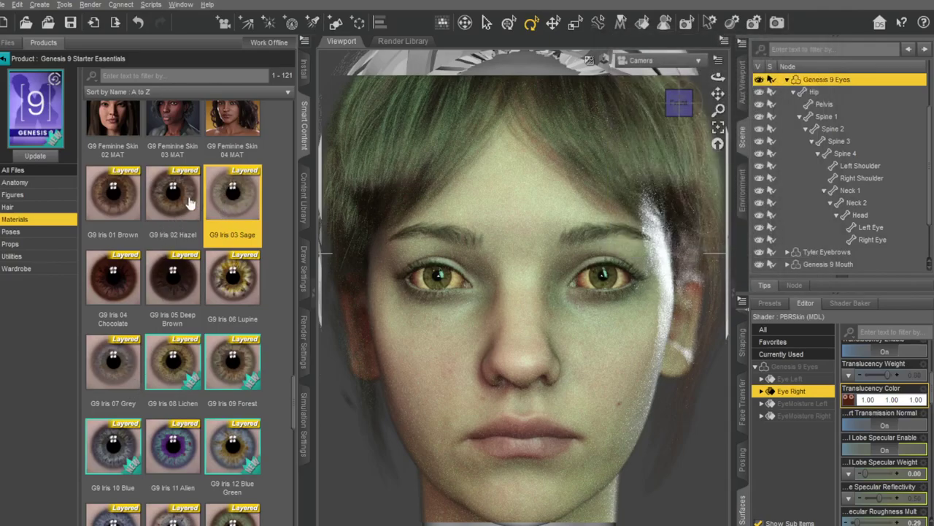
double_click(153, 390)
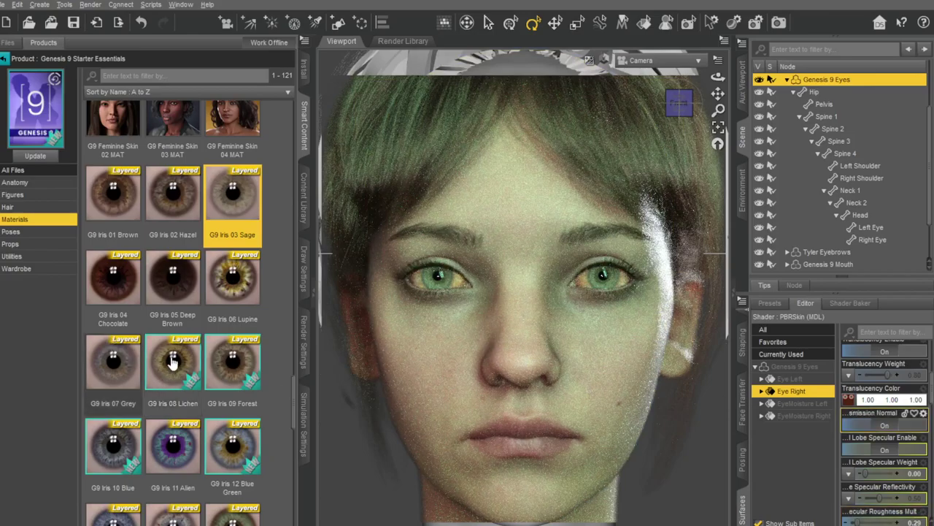
Step: Apply G9 Iris 04 Chocolate, then G9 Iris 16 Amber for an amber-gold tone
double_click(119, 288)
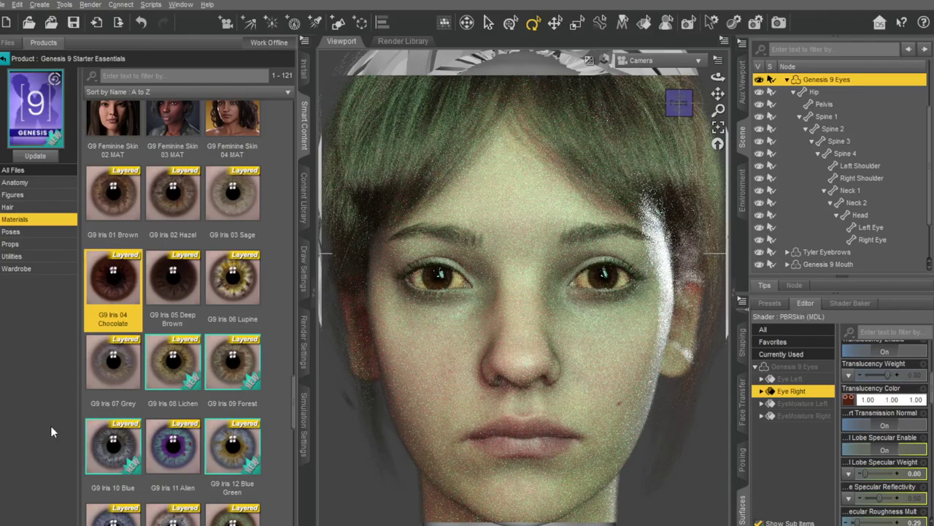
mouse_move(883, 388)
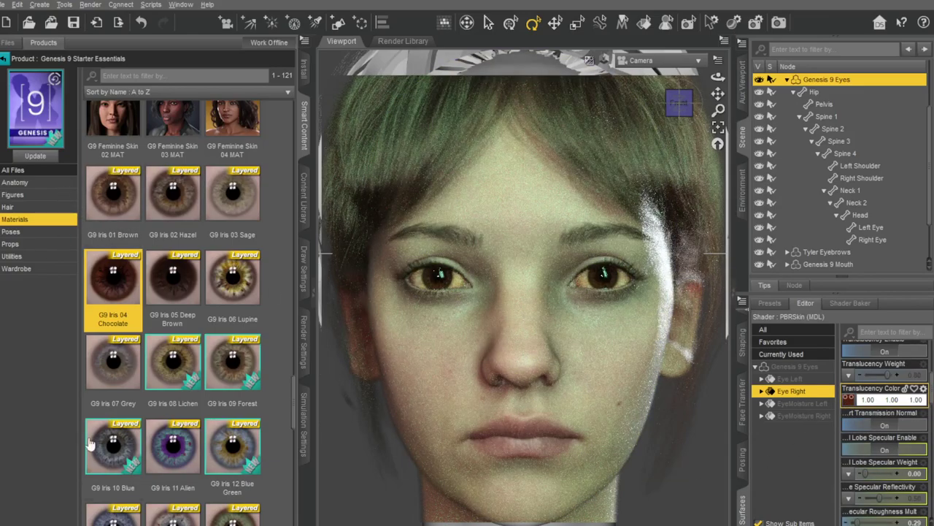
scroll(122, 369, down, 5)
double_click(122, 368)
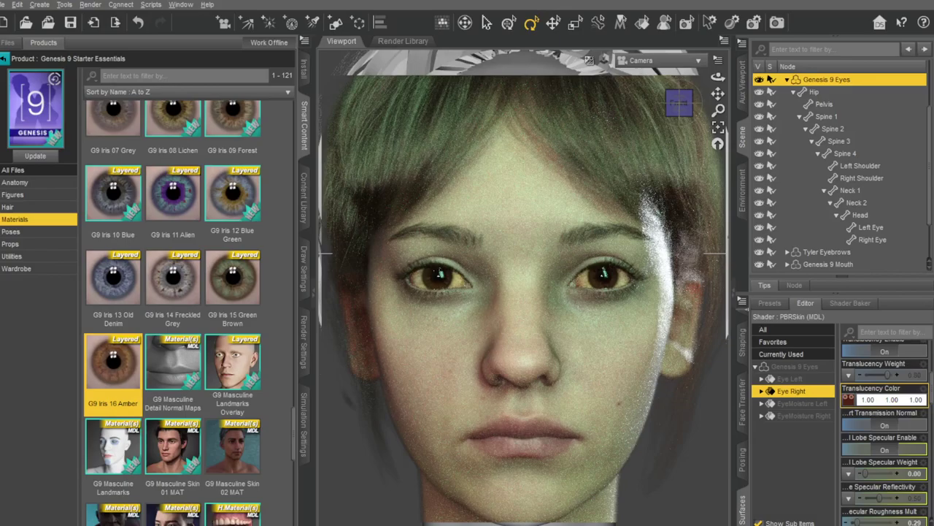
key(Return)
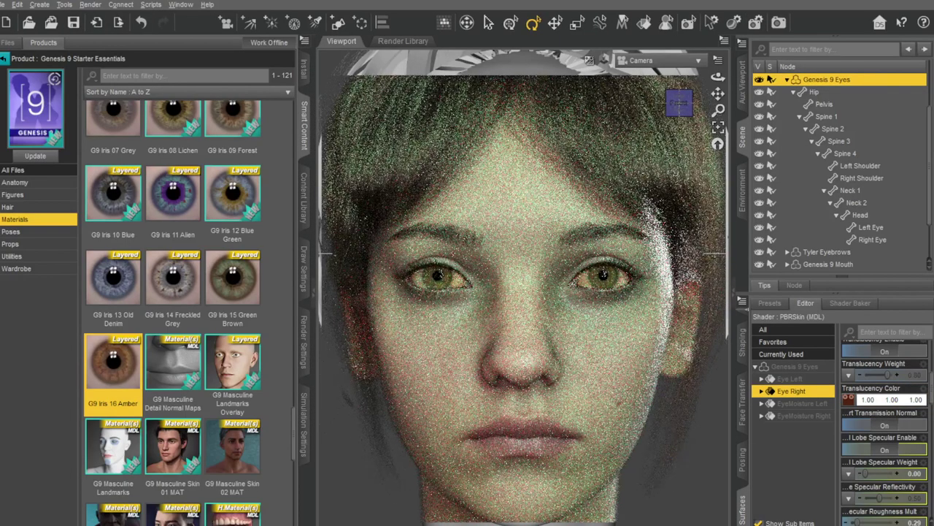
Step: Open the Project Eyeris materials and try Custom Eyeris UVs - D and B
click(5, 58)
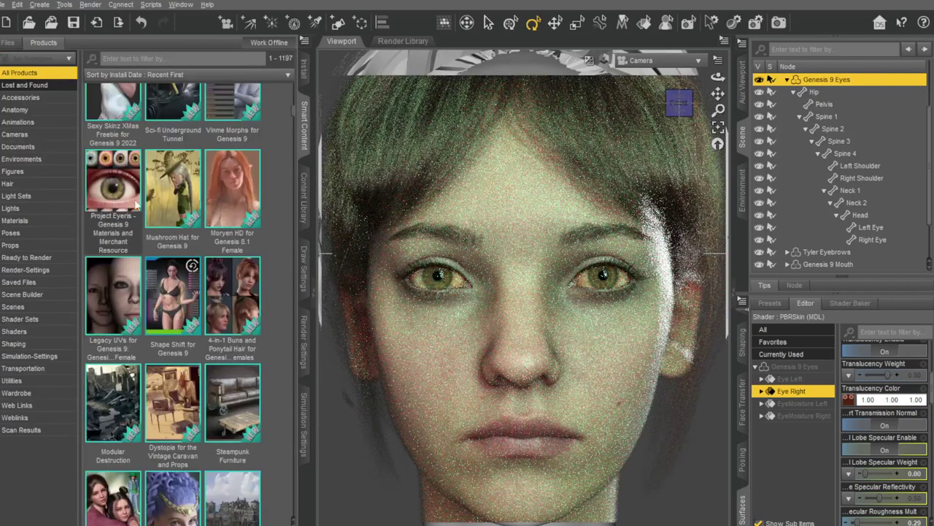
double_click(125, 172)
click(16, 168)
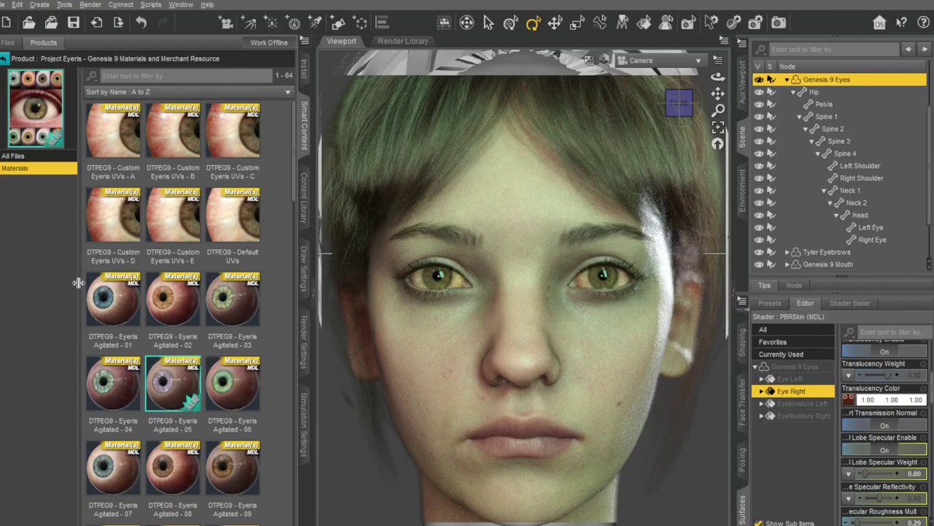
double_click(102, 230)
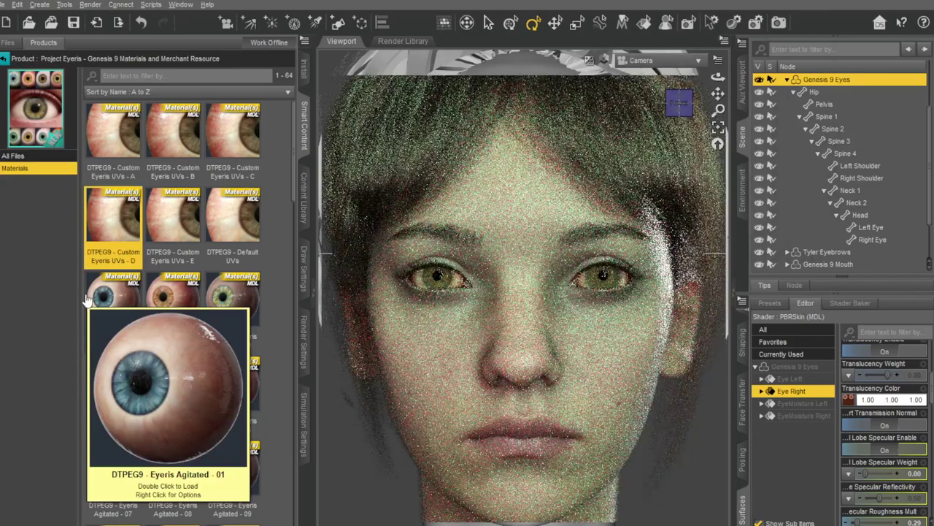
click(165, 232)
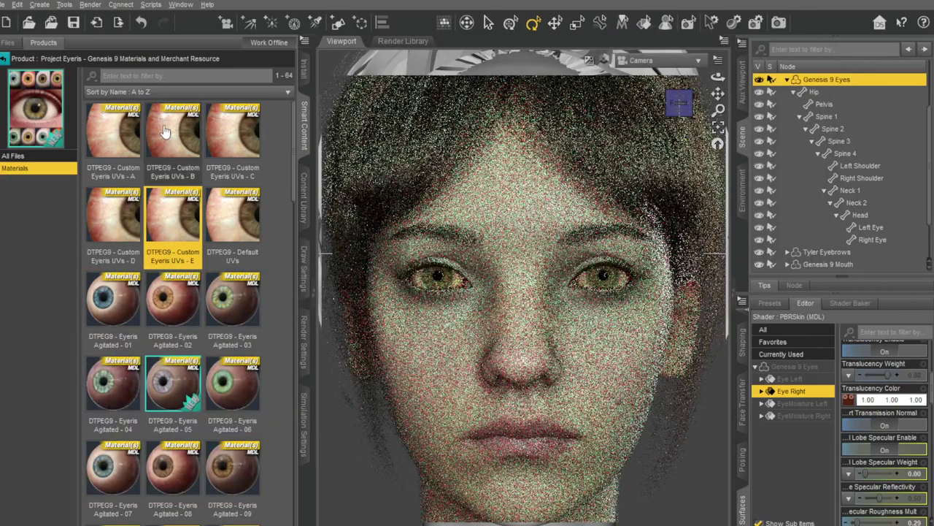
double_click(165, 131)
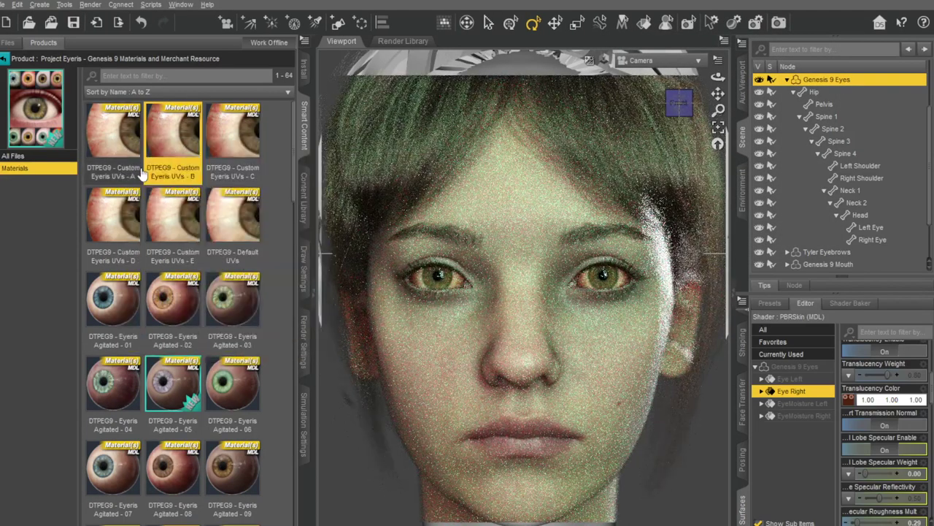
Step: Apply Eyeris Monsterous - 14 for blue irises with red-orange sclera
scroll(157, 388, down, 2)
scroll(154, 388, down, 4)
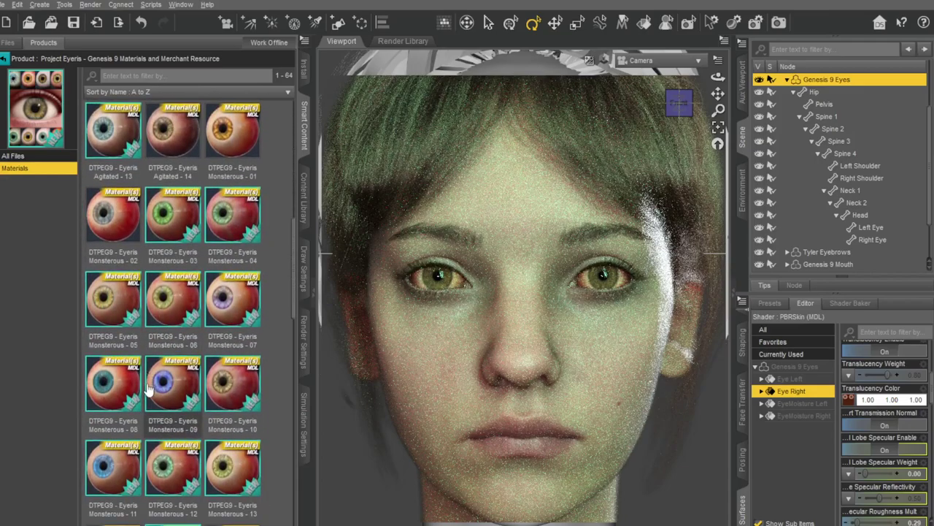
scroll(148, 389, down, 2)
click(108, 374)
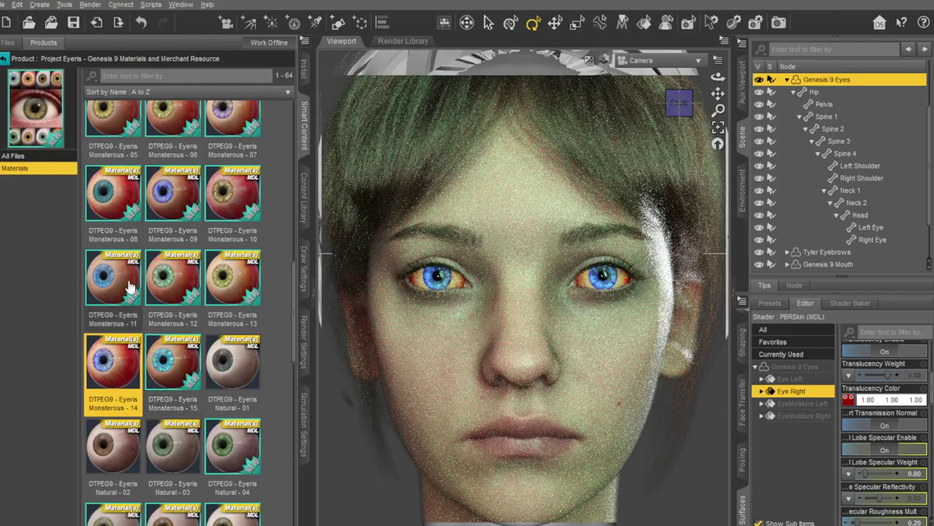
scroll(135, 306, down, 2)
scroll(142, 325, down, 2)
scroll(150, 340, down, 1)
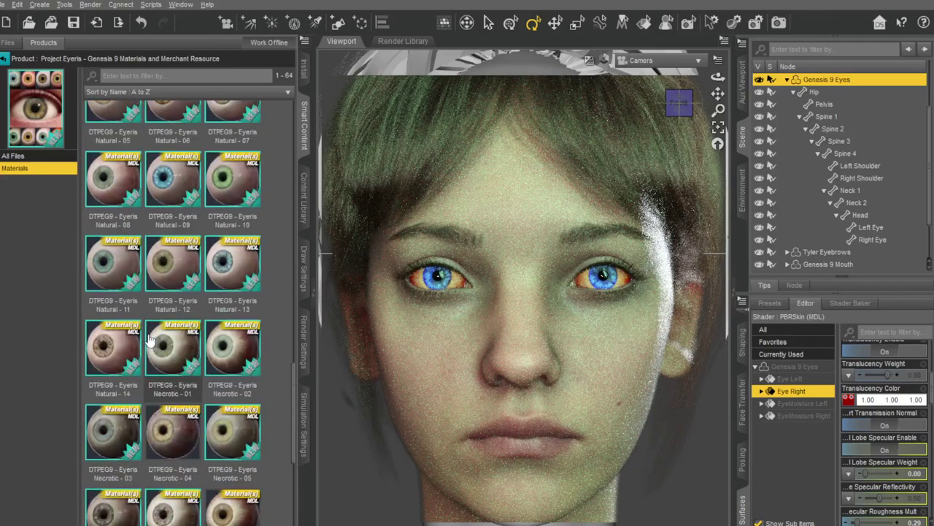
scroll(150, 332, down, 1)
Step: Open Genesis 9 Starter Essentials from the full product list and show its materials
click(4, 59)
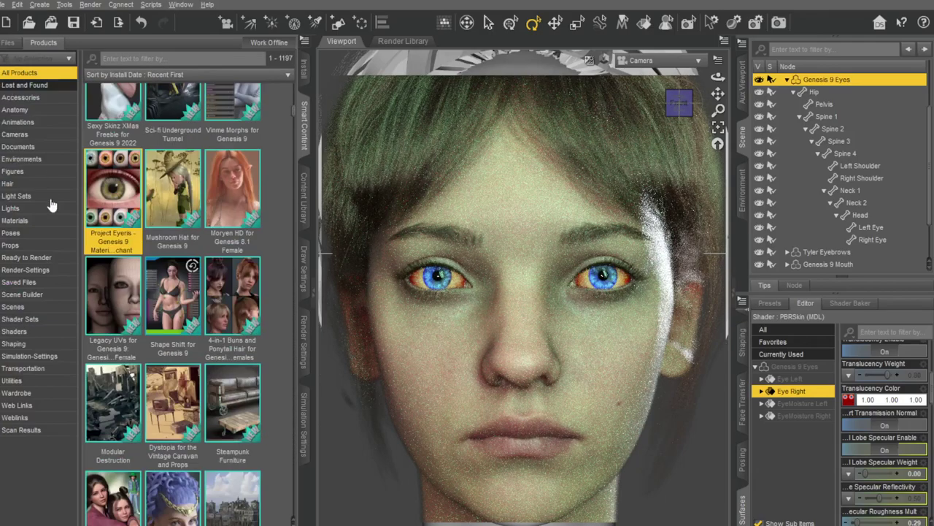
scroll(135, 322, down, 3)
scroll(134, 325, down, 3)
scroll(134, 329, down, 3)
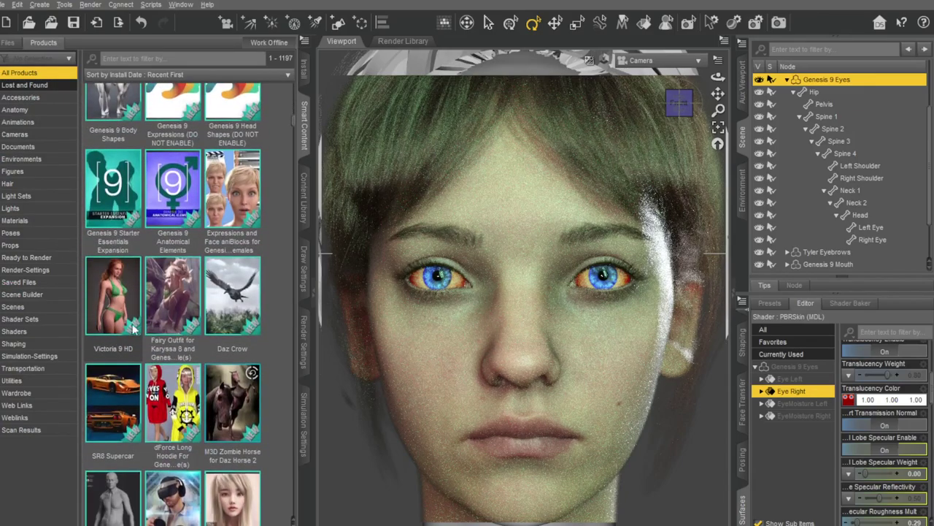
scroll(134, 329, down, 3)
scroll(117, 358, down, 3)
double_click(98, 383)
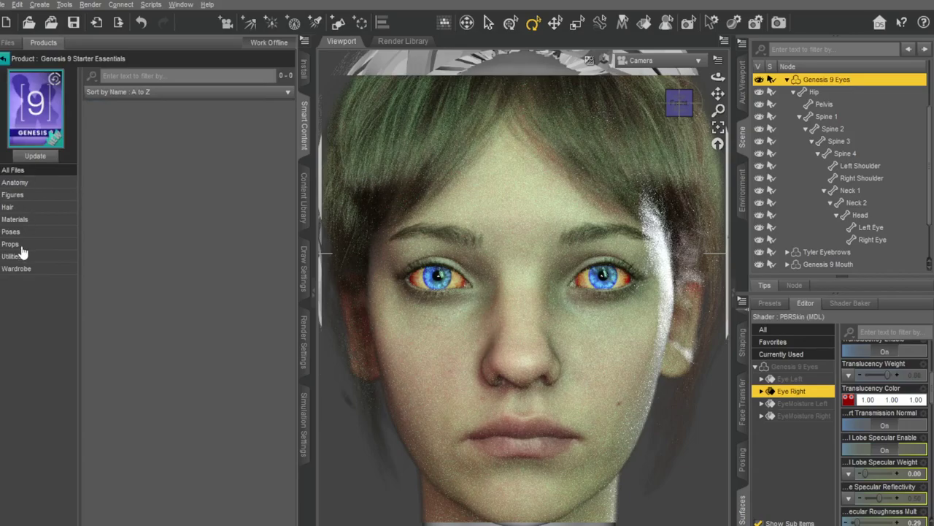
click(23, 219)
Step: Apply G9 Iris 02 Hazel for green-gold hazel irises
scroll(166, 283, down, 3)
scroll(164, 285, down, 3)
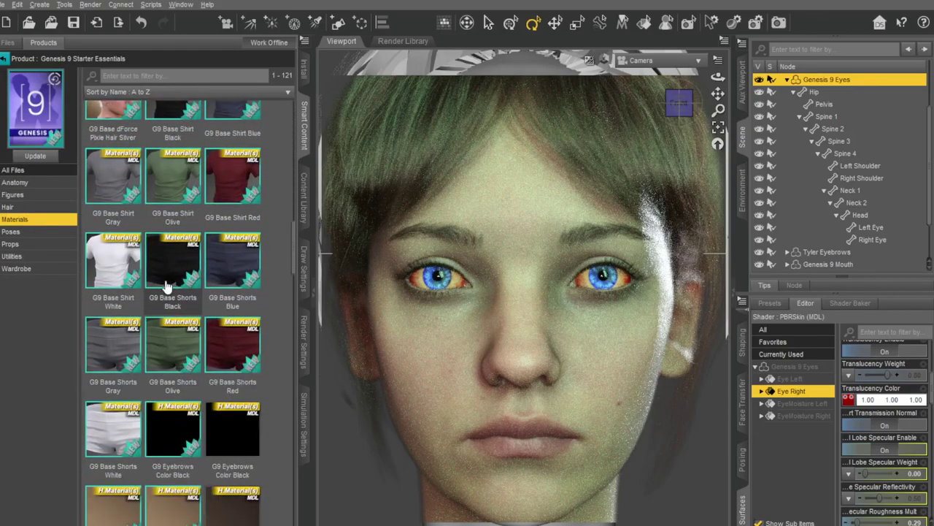
scroll(165, 286, down, 3)
scroll(167, 286, down, 3)
scroll(166, 286, down, 3)
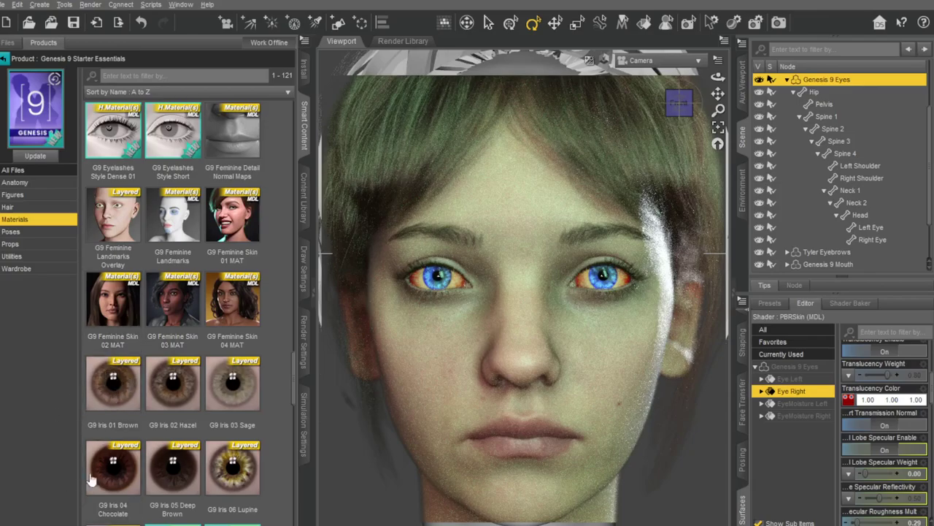
mouse_move(173, 381)
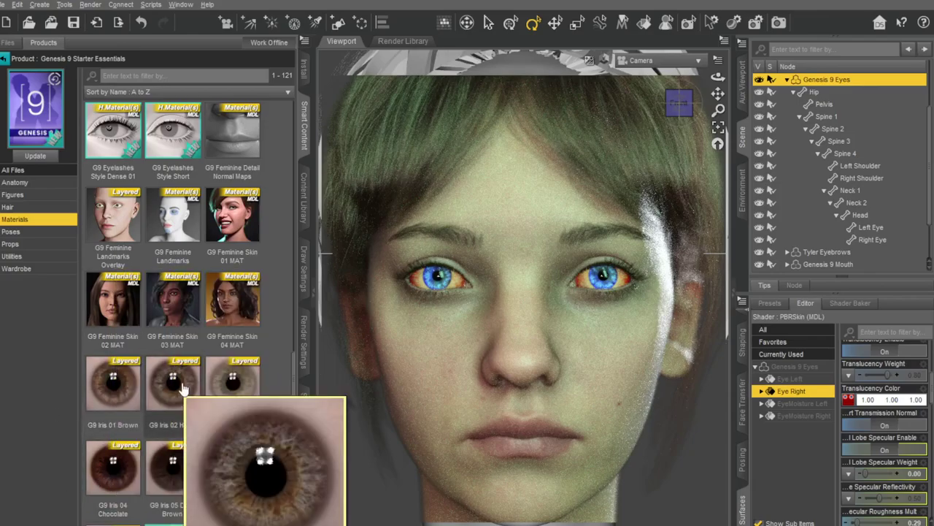
double_click(181, 382)
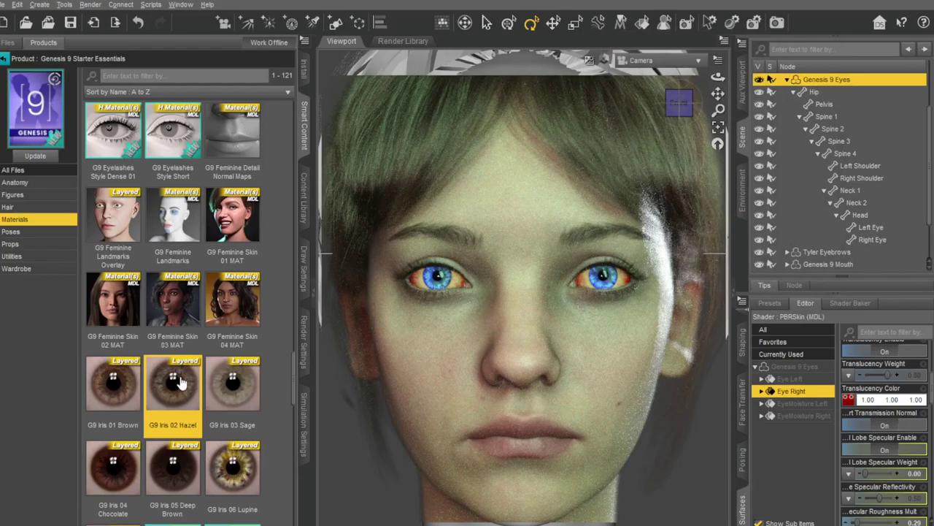
double_click(179, 376)
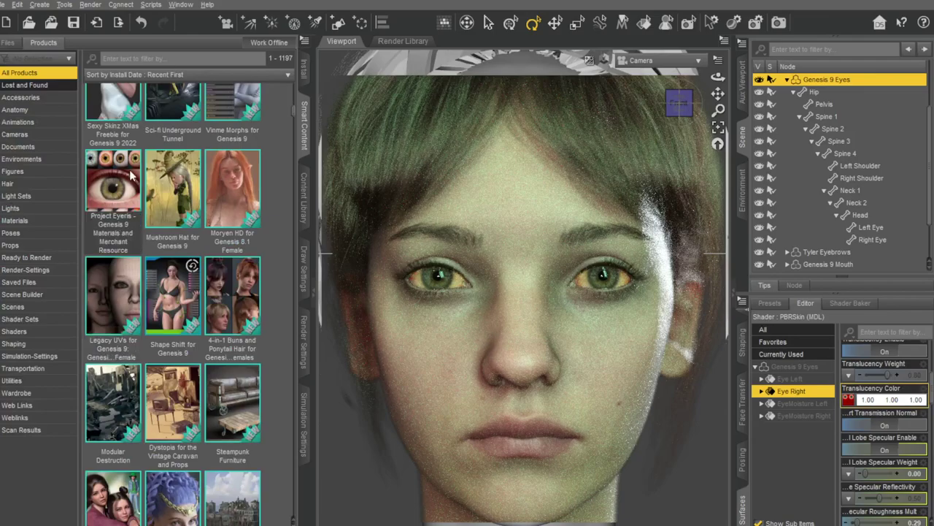
Step: Open Project Eyeris and try Eyeris Agitated - 08 and 02 on the eyes
click(129, 169)
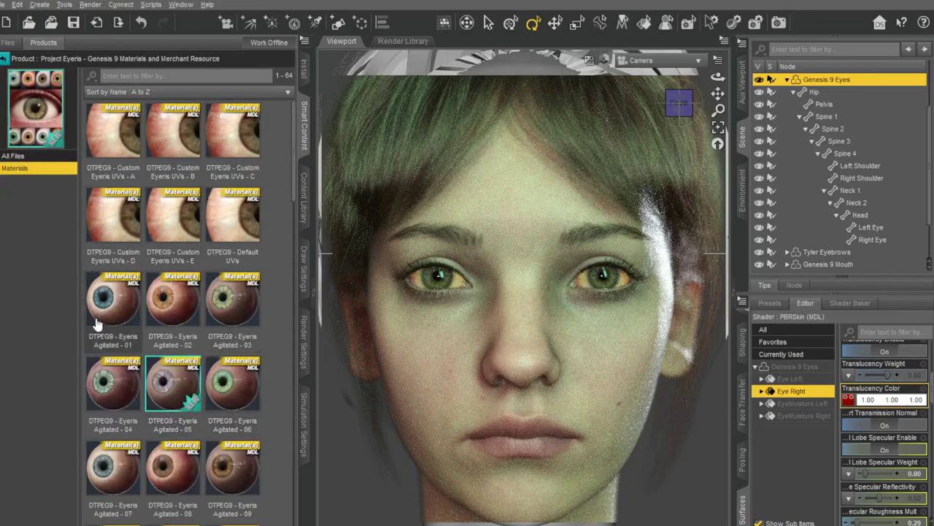
mouse_move(113, 296)
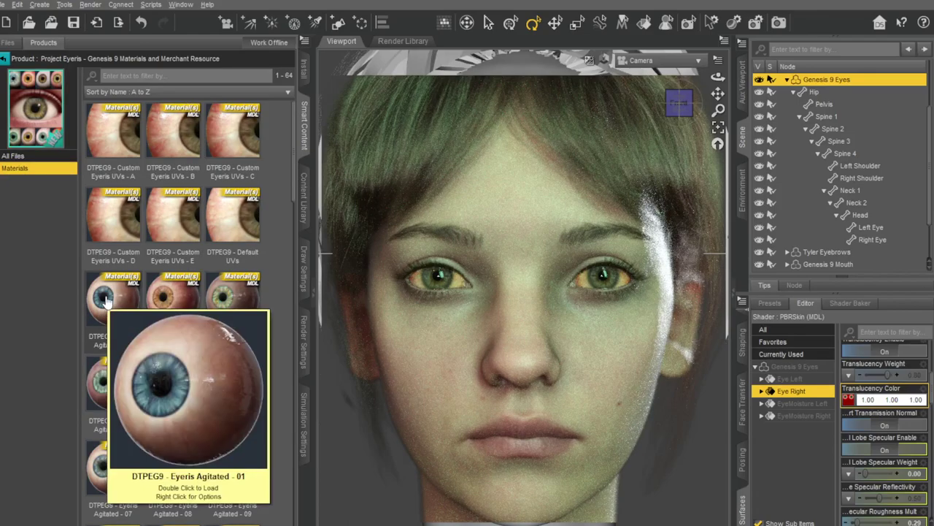
click(173, 383)
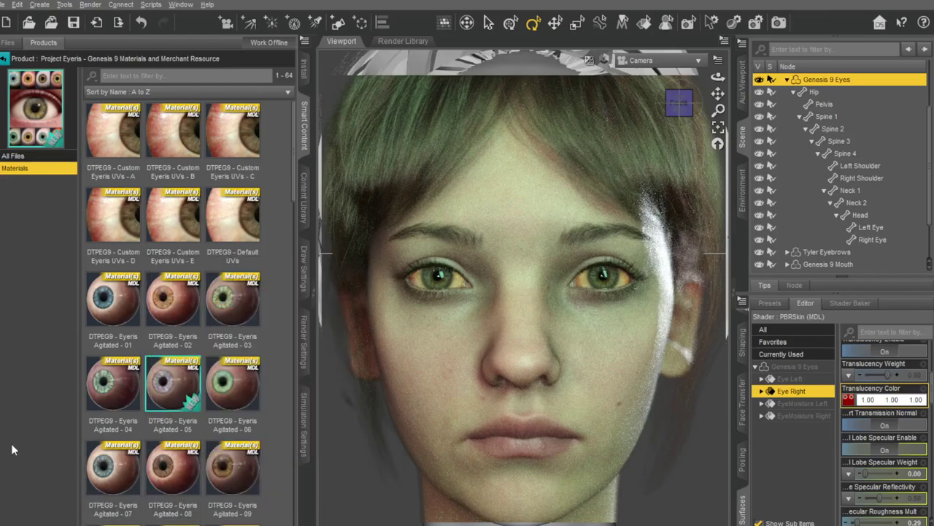
scroll(207, 365, down, 5)
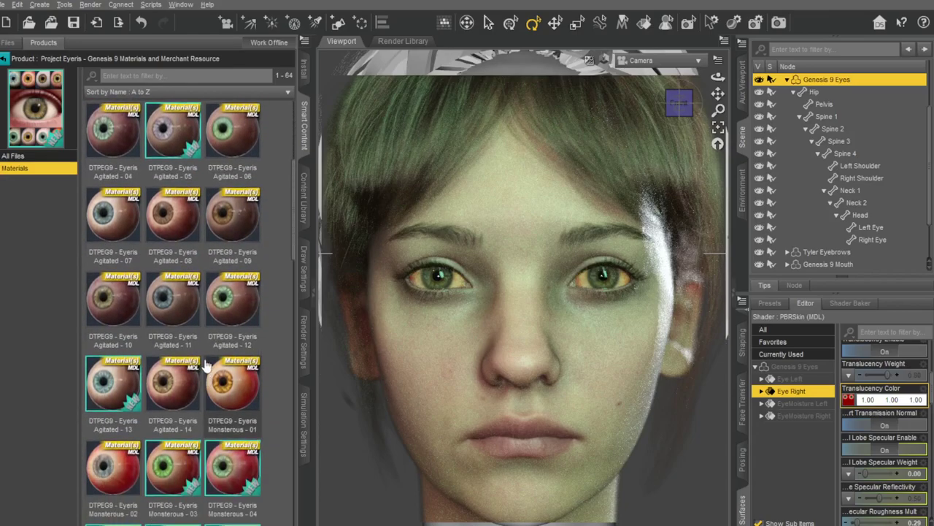
double_click(177, 224)
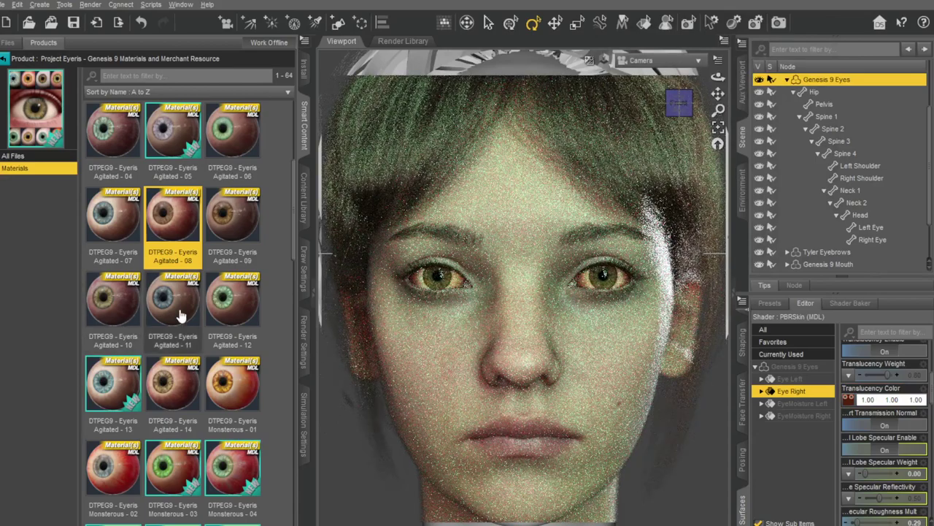
scroll(191, 285, up, 2)
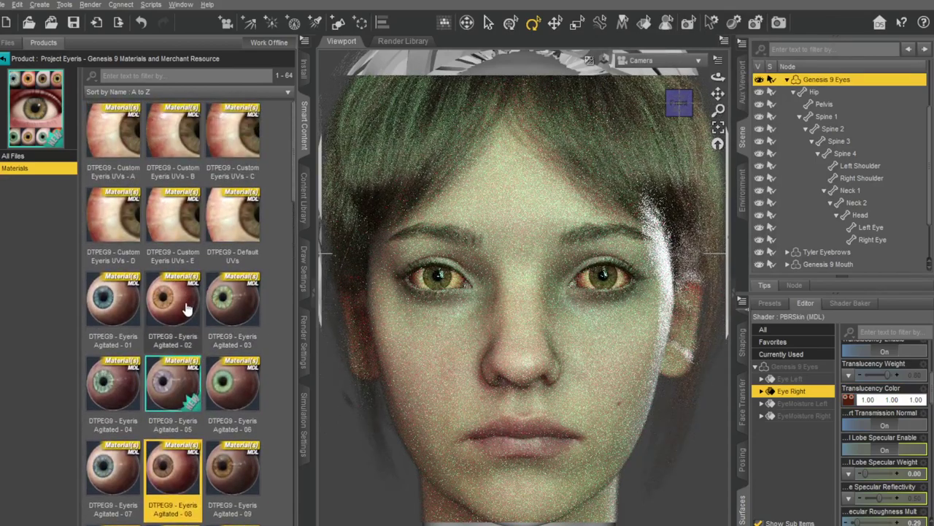
double_click(189, 305)
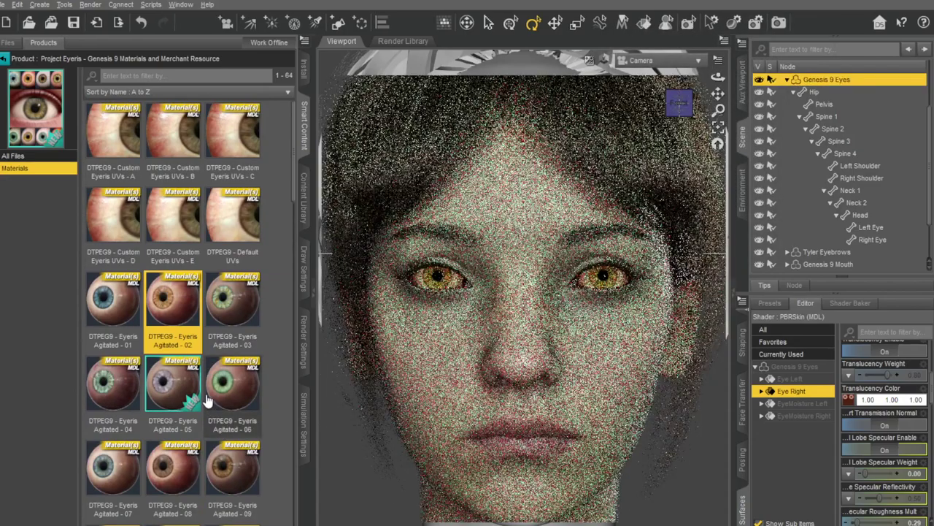
Step: Apply Eyeris Natural - 10, then Necrotic - 08 for pale yellow-green irises
scroll(168, 350, down, 3)
scroll(139, 362, down, 5)
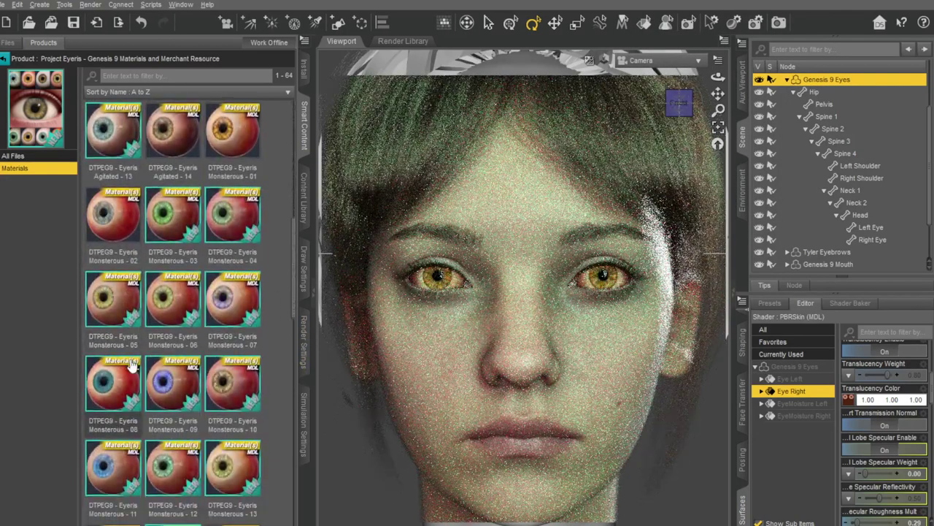
scroll(131, 365, down, 5)
scroll(132, 365, down, 1)
double_click(224, 298)
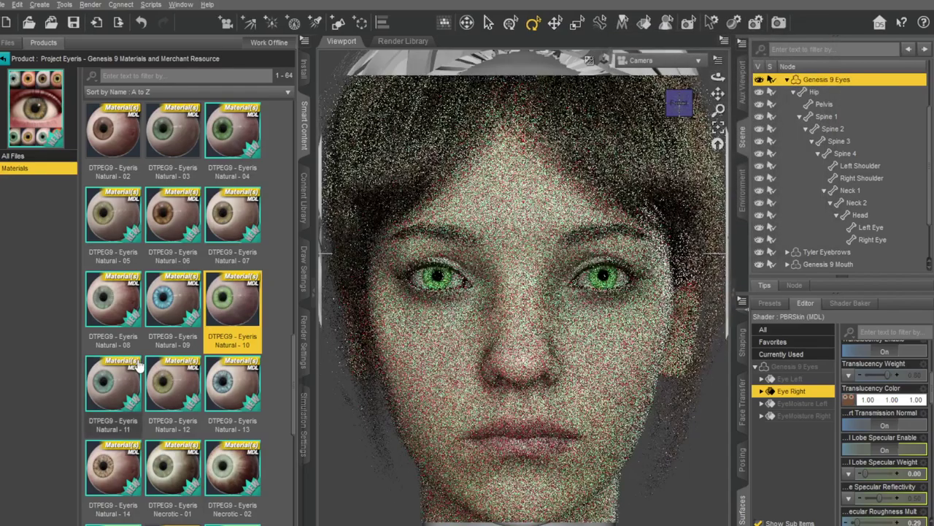
scroll(127, 376, down, 1)
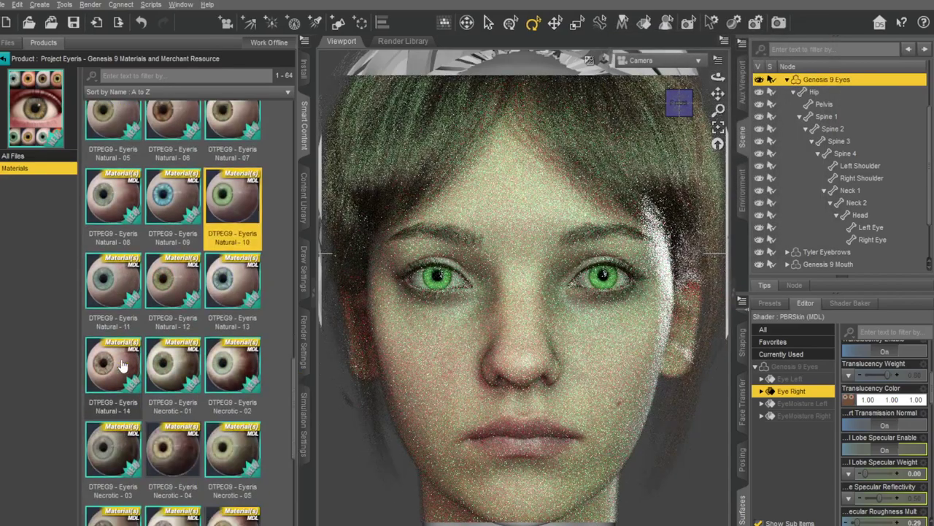
scroll(128, 409, down, 2)
double_click(221, 385)
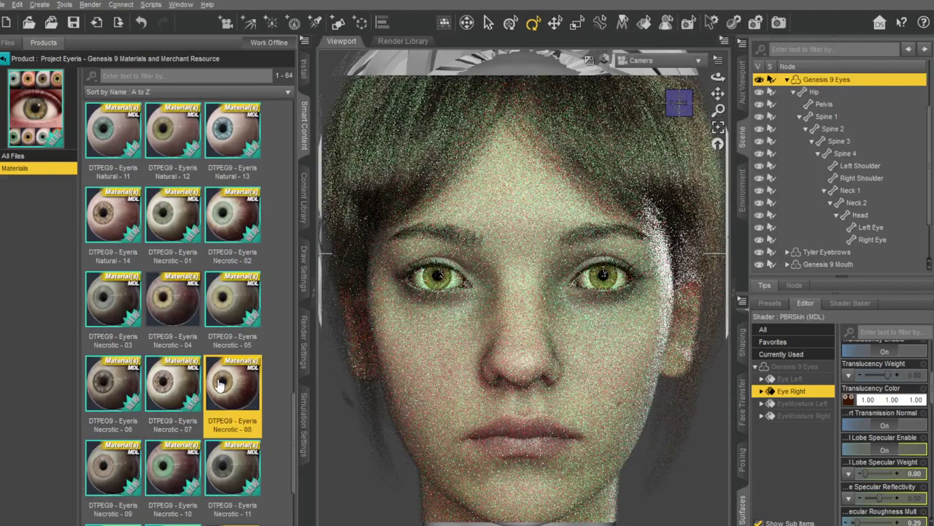
Step: Try the Necrotic - 06, 10, final Necrotic and Necrotic - 14 presets
double_click(97, 380)
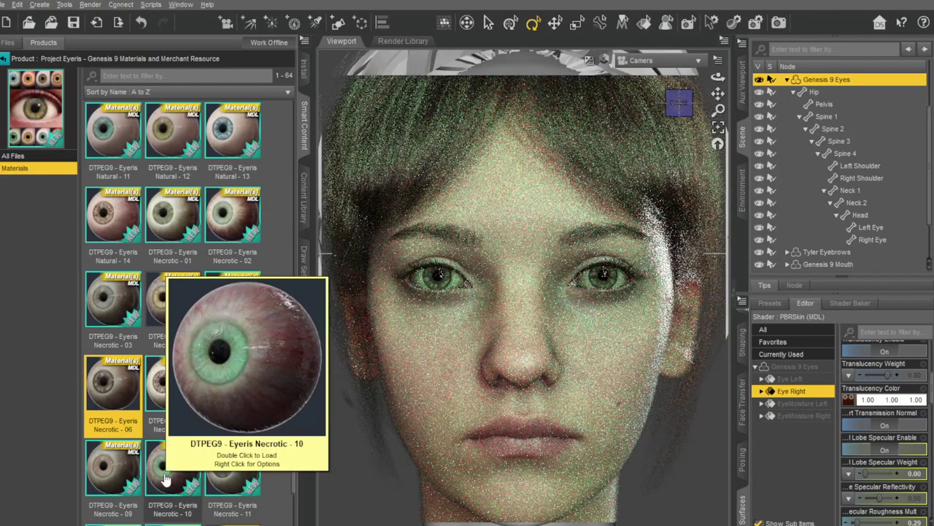
click(165, 478)
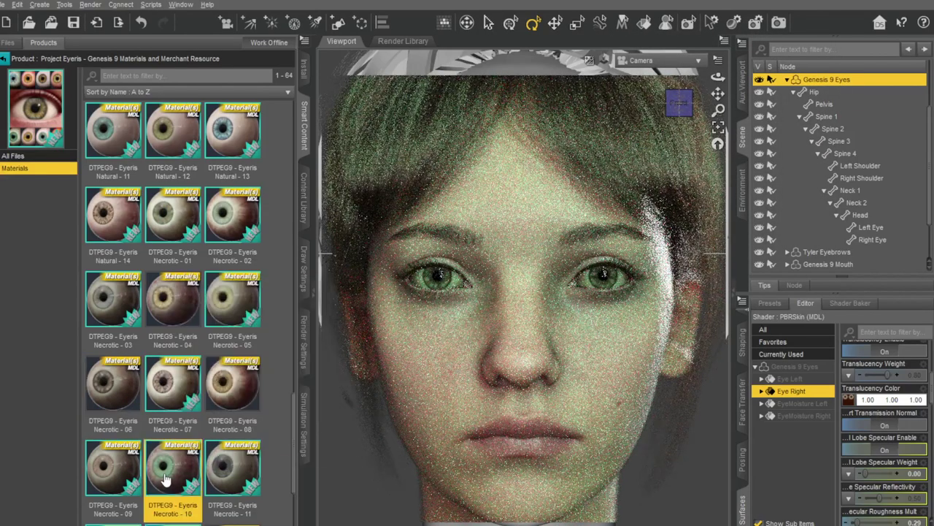
double_click(165, 478)
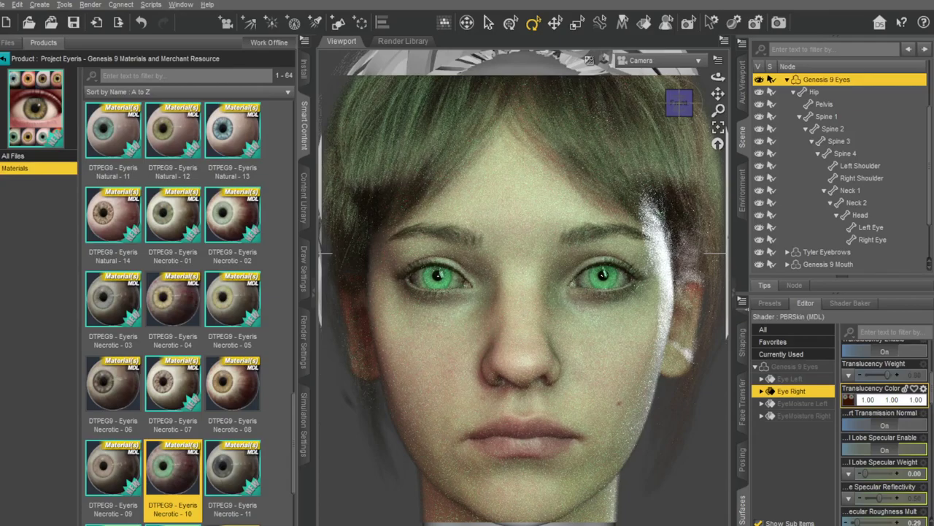
scroll(197, 390, down, 2)
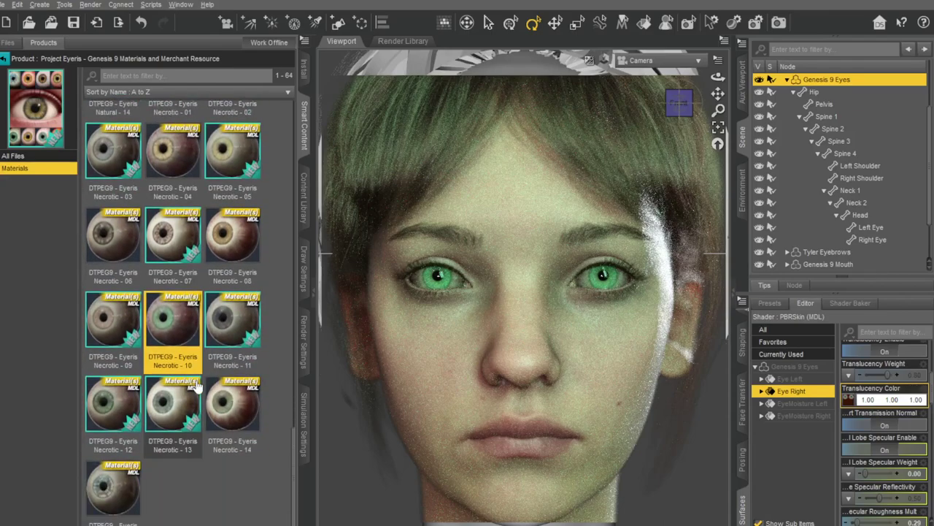
double_click(130, 493)
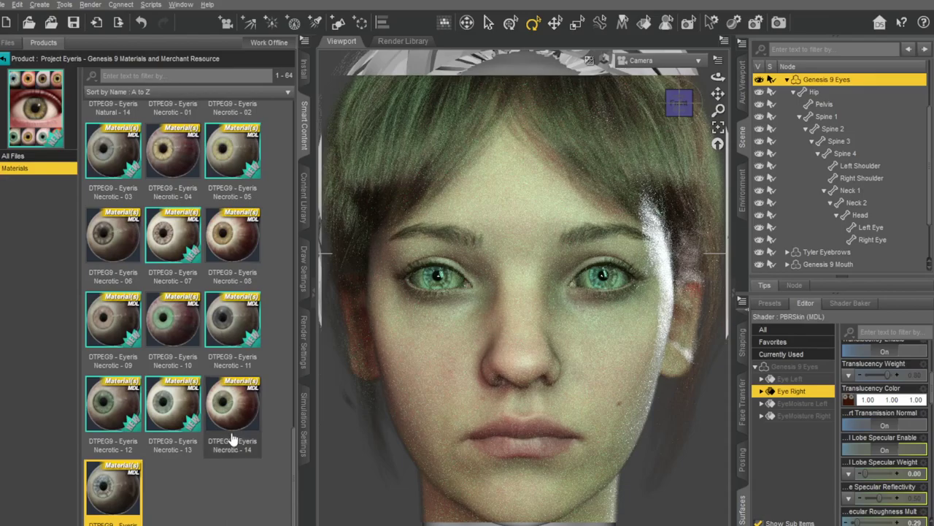
double_click(232, 408)
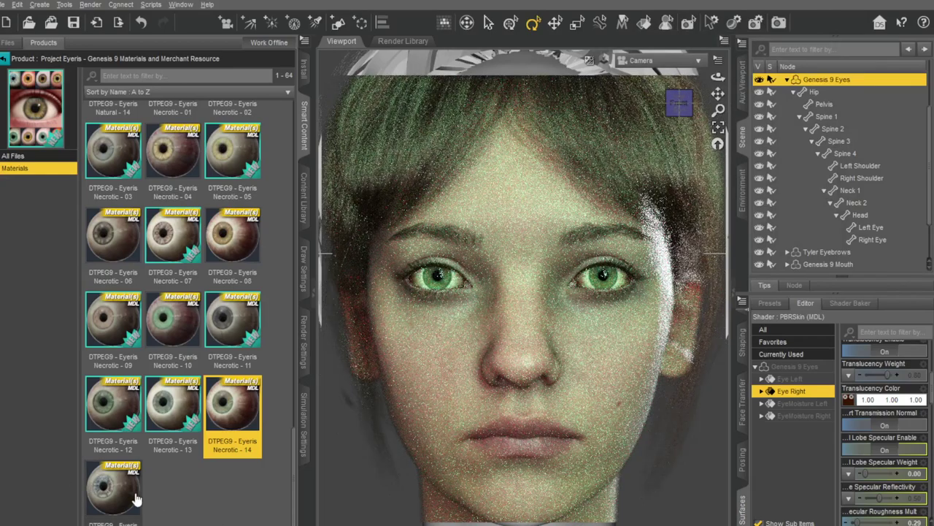
Step: Scroll back up and reapply Eyeris Agitated - 08 for amber-brown irises
scroll(146, 453, up, 3)
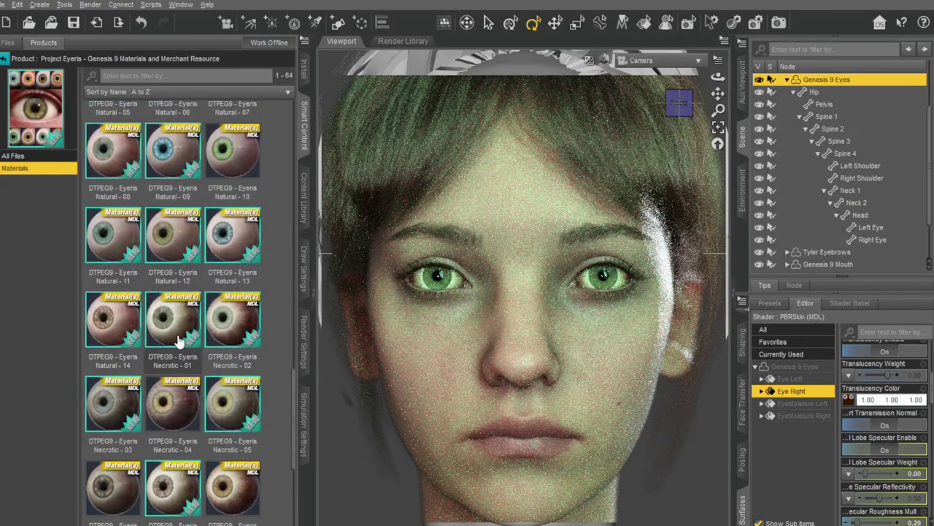
scroll(178, 339, up, 2)
scroll(146, 364, up, 2)
scroll(117, 394, up, 2)
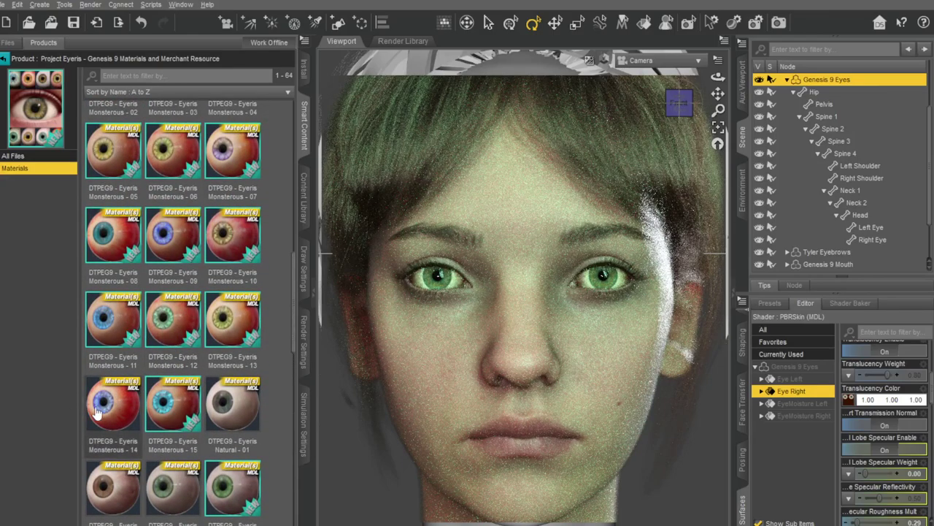
scroll(156, 375, up, 5)
scroll(146, 365, up, 3)
scroll(127, 354, up, 2)
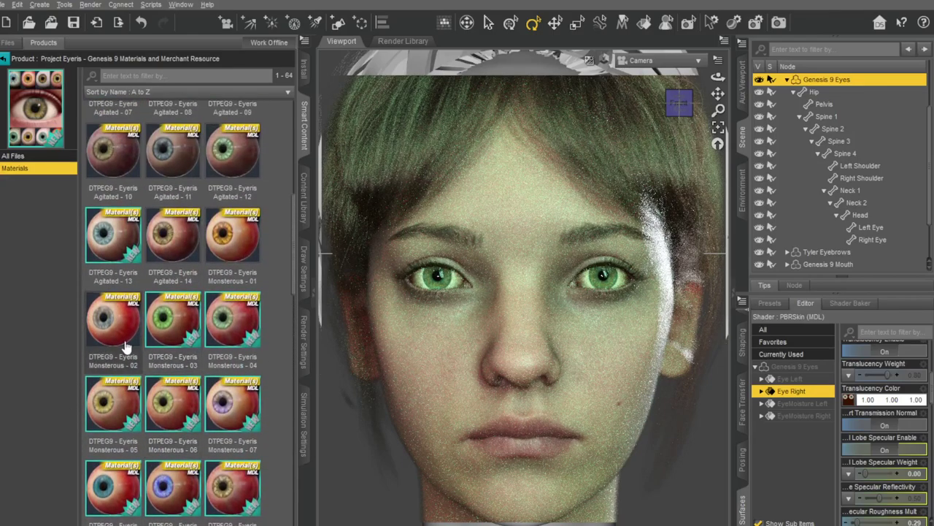
scroll(151, 368, up, 1)
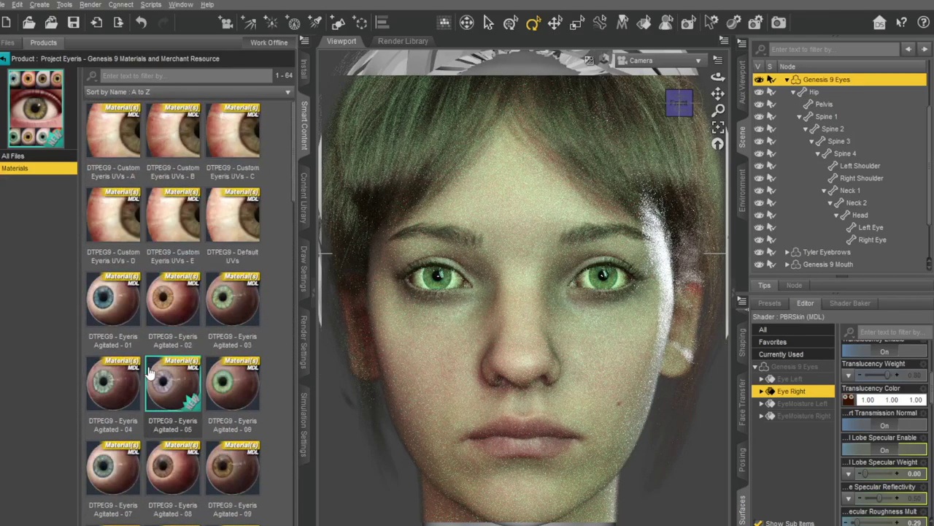
double_click(168, 483)
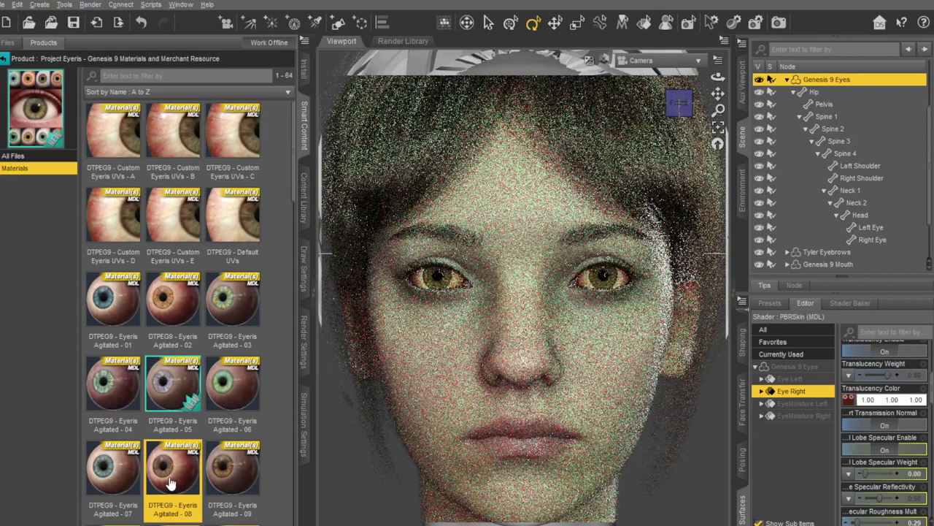
Step: Browse back to All Products and show the Genesis 9 Starter Essentials materials
click(4, 58)
scroll(102, 333, down, 5)
scroll(109, 219, down, 3)
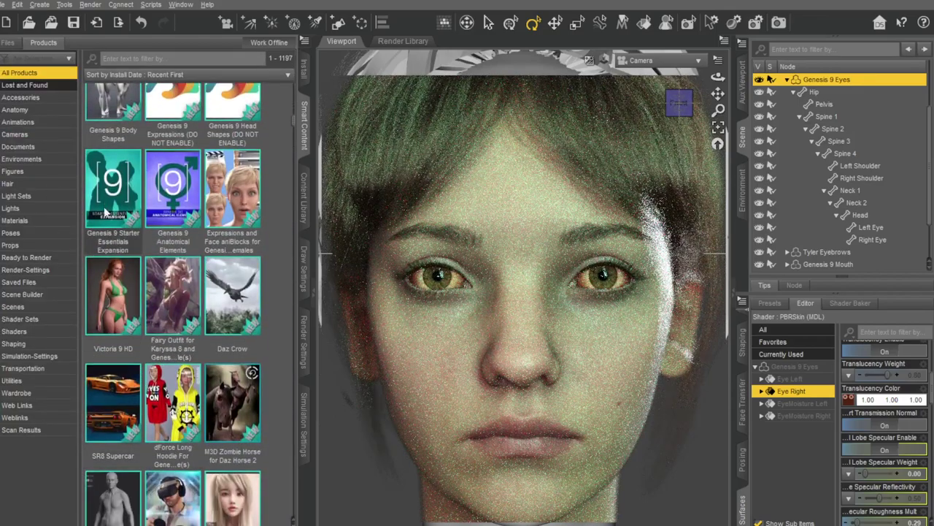
scroll(130, 425, up, 3)
click(110, 394)
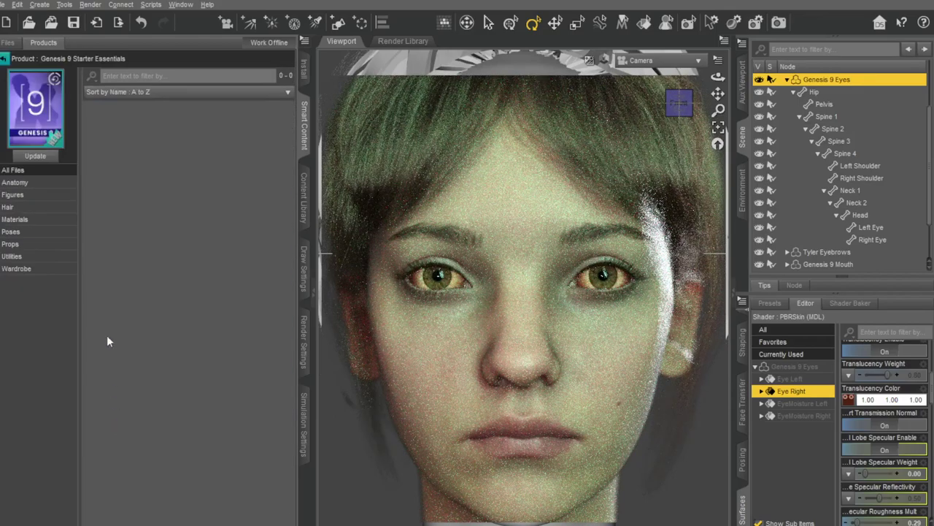
click(10, 221)
Step: Apply the G9 Iris 13 Old Denim iris material to the eyes
scroll(189, 328, down, 5)
scroll(198, 332, down, 5)
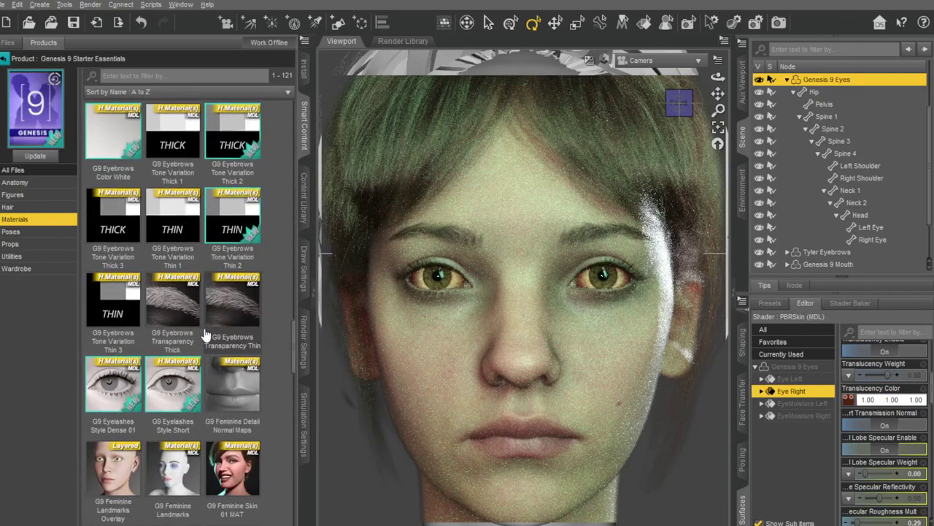
scroll(205, 335, down, 5)
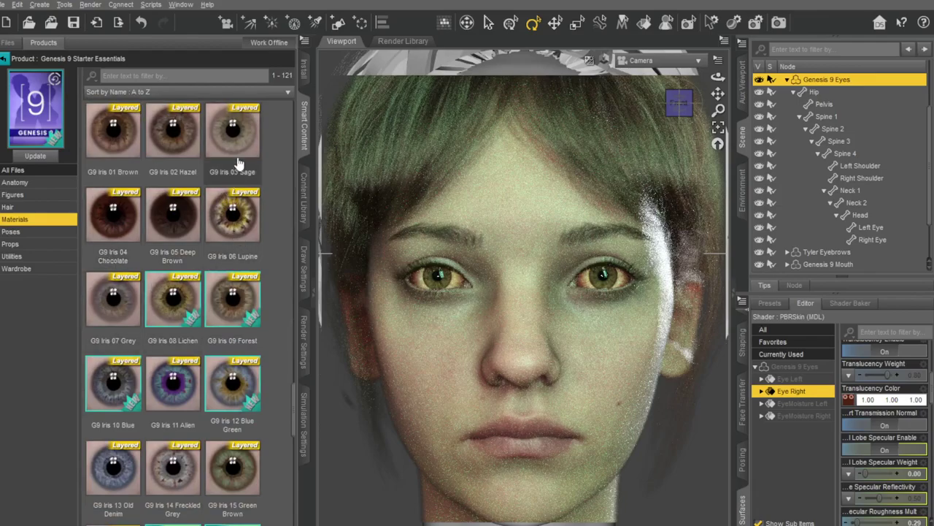
click(121, 470)
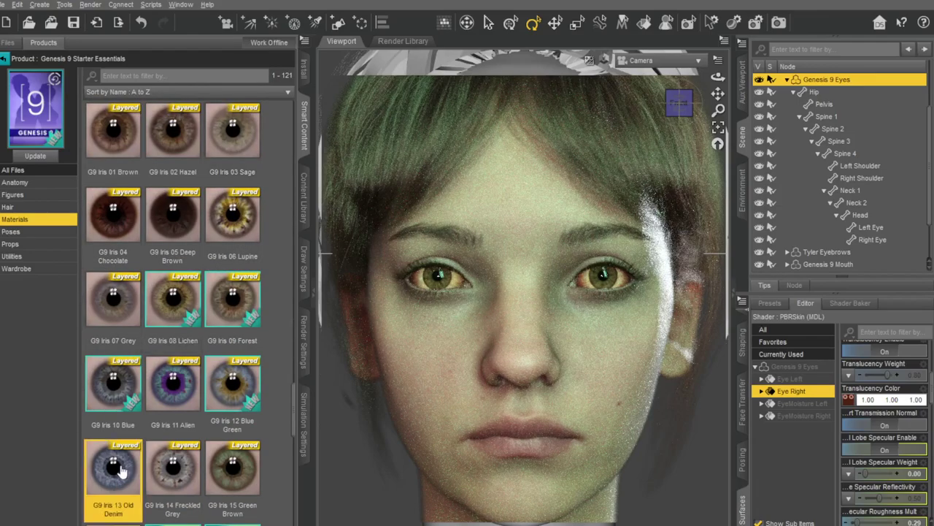
double_click(122, 470)
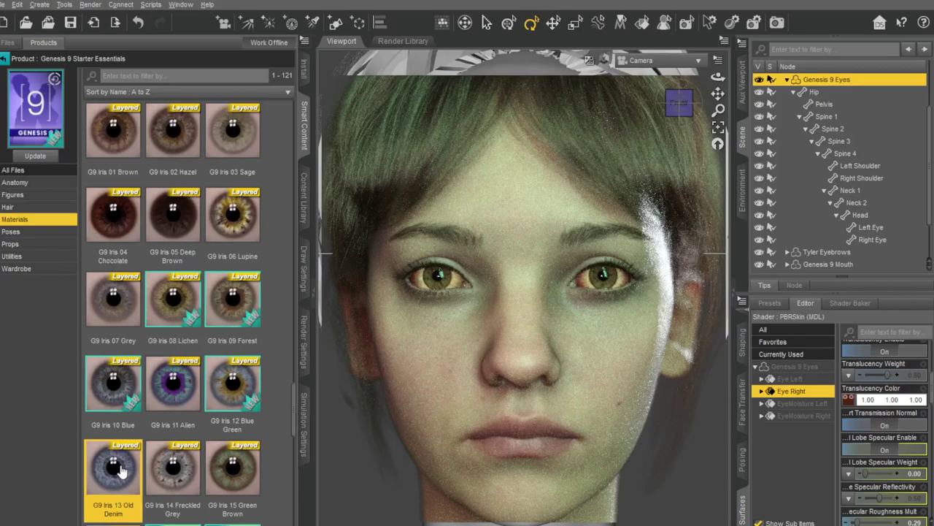
Step: Reapply G9 Iris 13 Old Denim so both eyes render blue-grey
double_click(121, 470)
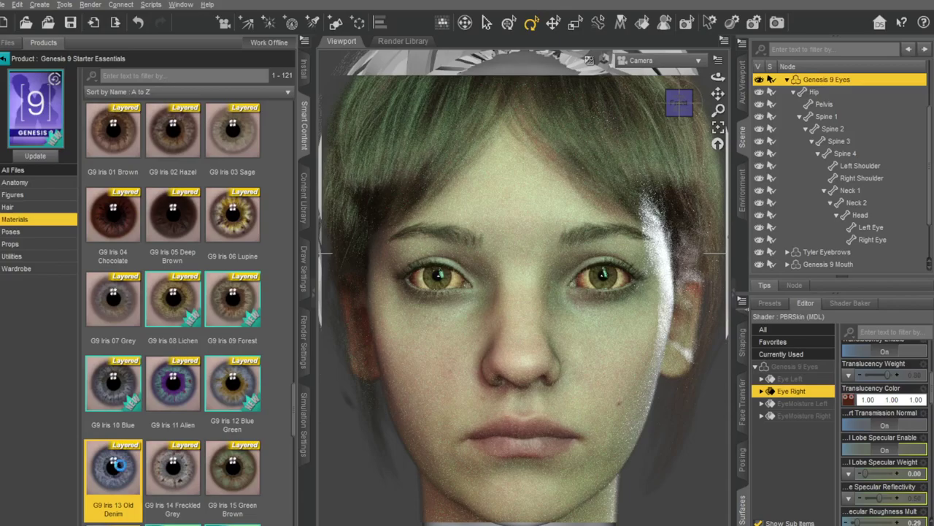